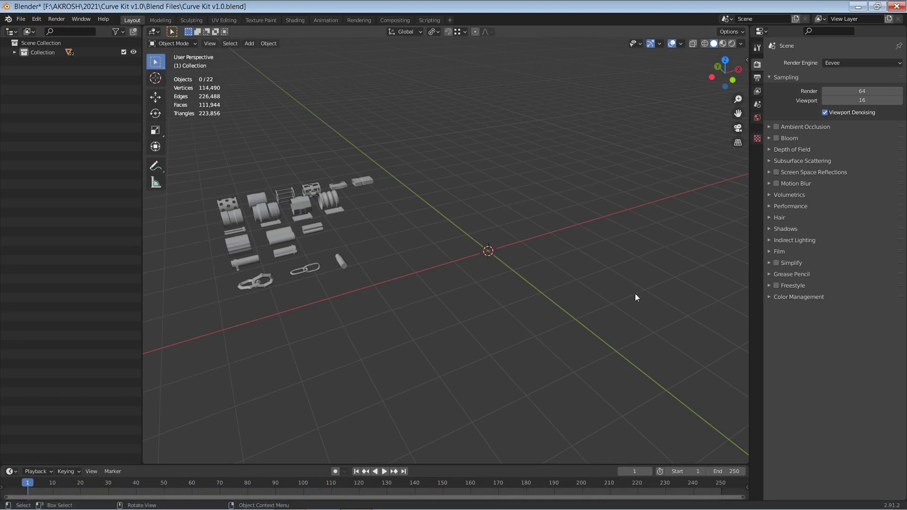
Add a Bezier curve at the world origin and scale it up by about 1.589
middle_drag(562, 278, 498, 271)
key(shift+a)
mouse_move(495, 271)
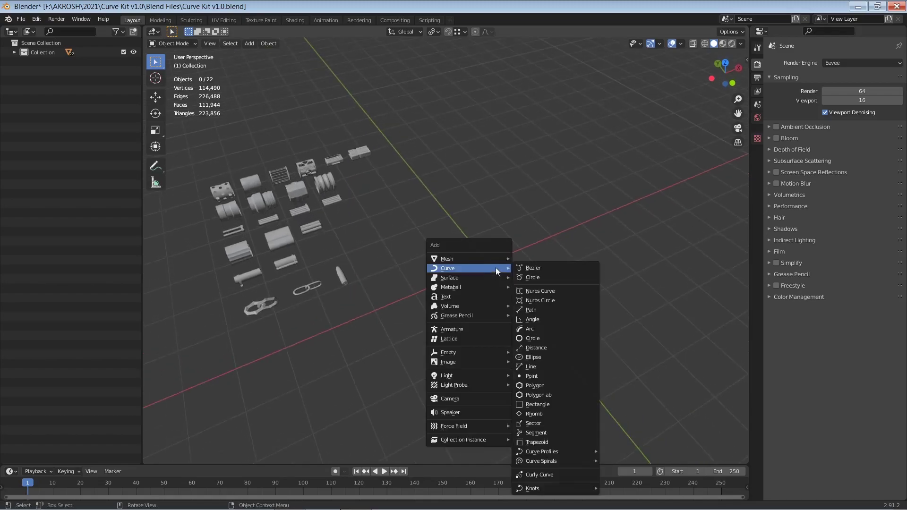
click(546, 269)
middle_drag(582, 354, 590, 316)
key(s)
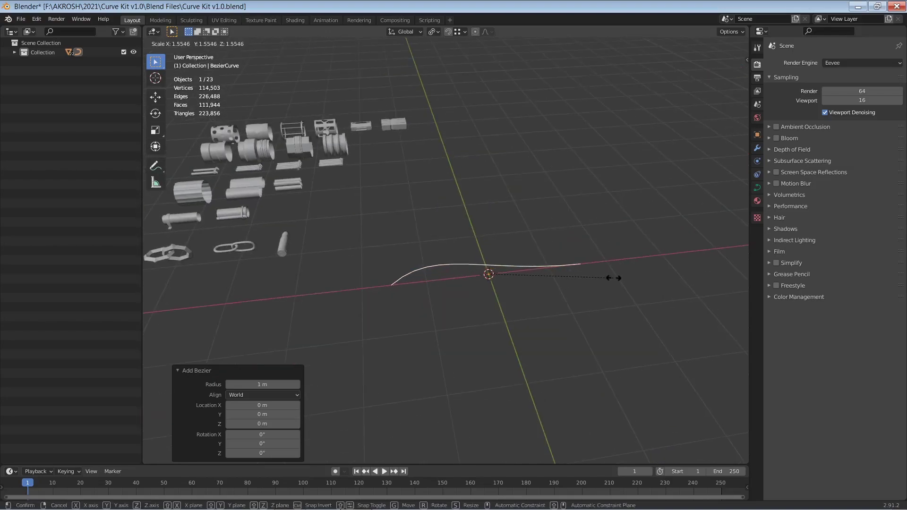
click(615, 277)
middle_drag(588, 337, 588, 309)
Sketch annotation strokes outlining a tube with cross-section rings around the Bezier curve
click(156, 166)
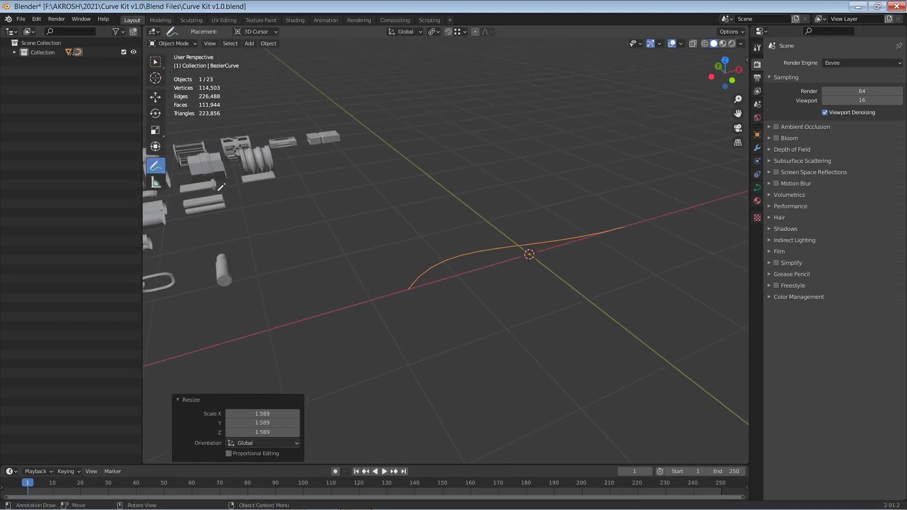
mouse_move(392, 283)
mouse_down()
mouse_move(418, 276)
mouse_move(408, 303)
mouse_move(393, 290)
mouse_up()
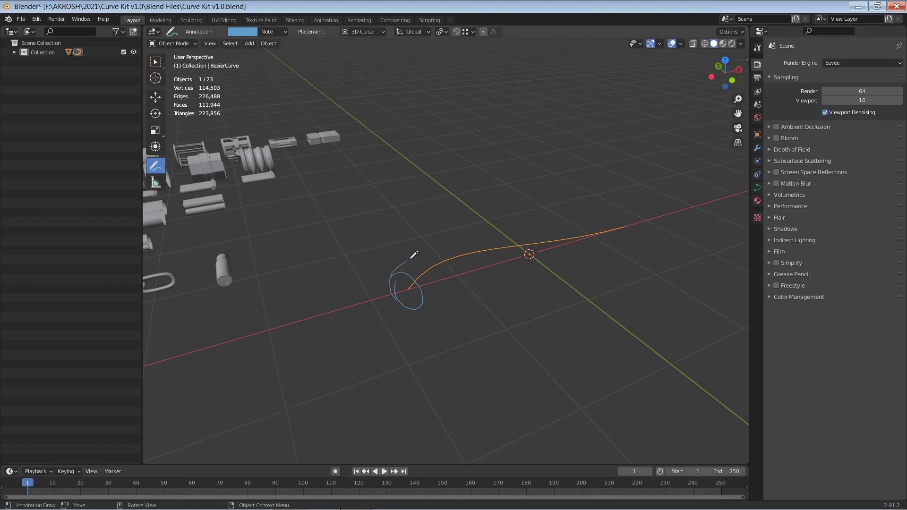
drag(416, 253, 609, 206)
mouse_move(428, 298)
mouse_down()
mouse_move(525, 255)
mouse_move(629, 234)
mouse_up()
drag(609, 206, 617, 246)
drag(466, 239, 485, 266)
drag(547, 223, 563, 257)
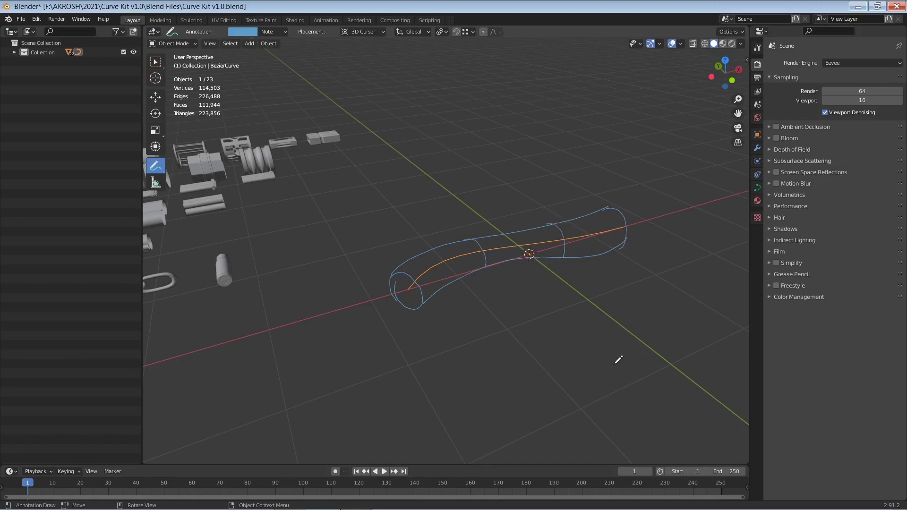
mouse_move(400, 282)
mouse_down()
mouse_move(423, 276)
mouse_move(425, 294)
mouse_up()
Undo the tube annotation strokes and switch back to the selection tool
key(ctrl+z)
key(ctrl+z)
key(ctrl+z)
key(ctrl+z)
key(ctrl+z)
key(ctrl+z)
key(ctrl+z)
key(ctrl+z)
key(ctrl+z)
key(ctrl+z)
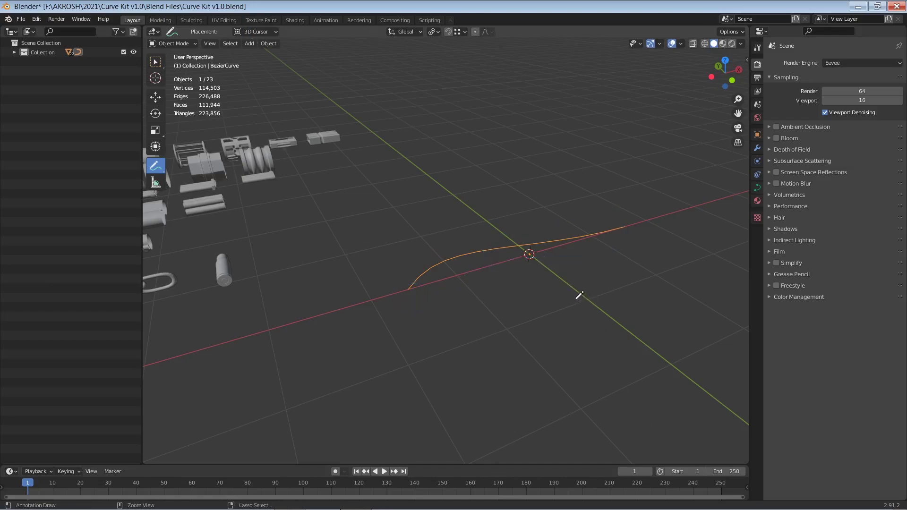
key(w)
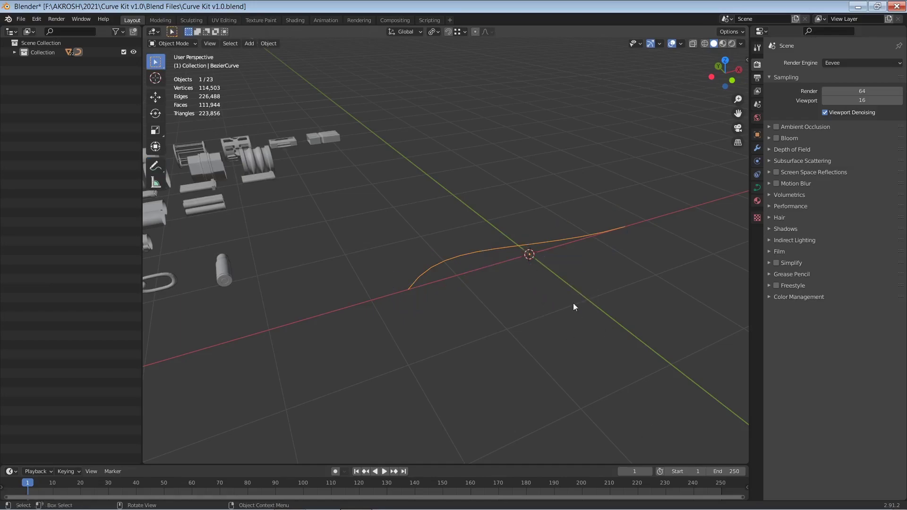
Add a cylinder mesh with 8 vertices at the world origin
key(shift+a)
mouse_move(522, 232)
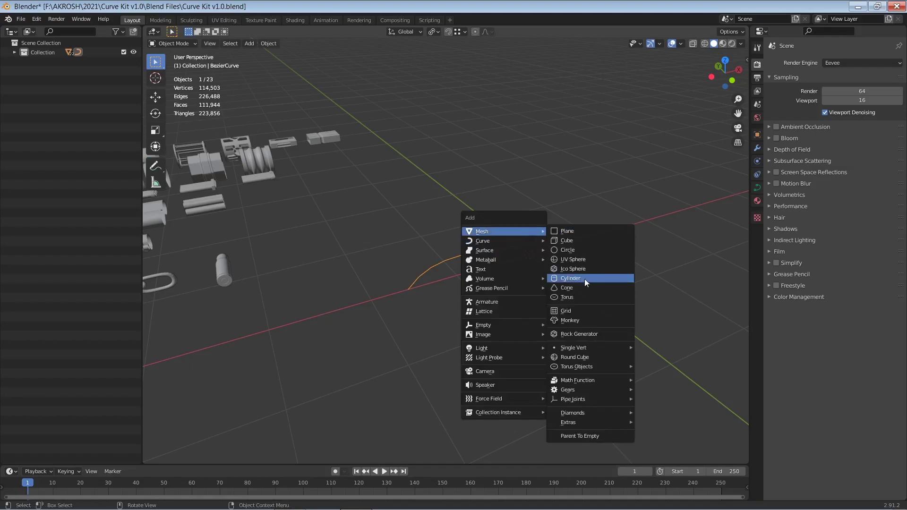
click(584, 279)
click(277, 343)
key(Return)
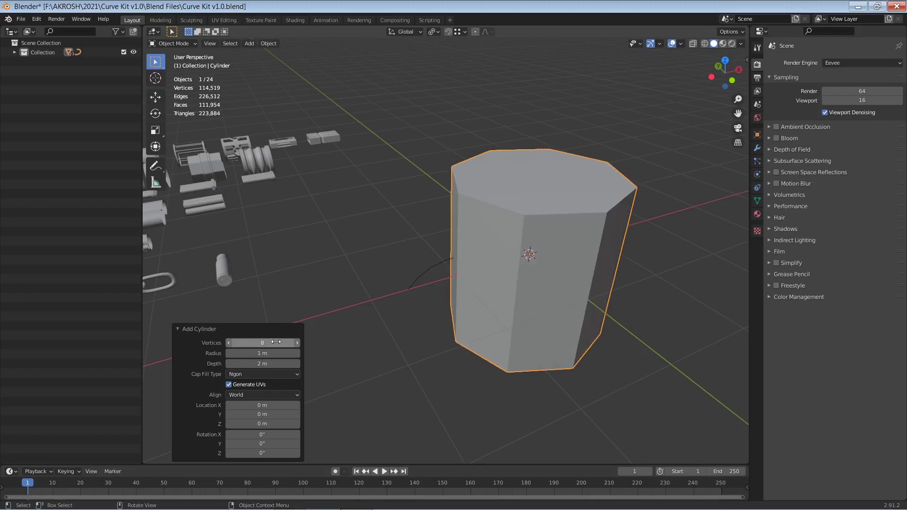
Delete the two end cap faces of the cylinder in Edit Mode to leave it open
key(Tab)
key(alt+a)
middle_drag(580, 314, 551, 306)
key(3)
click(551, 234)
shift+click(599, 191)
key(x)
click(666, 155)
Scale the open cylinder to about 0.169 and rotate it 90° around the Y axis
key(Tab)
key(s)
click(554, 261)
key(grave)
click(566, 188)
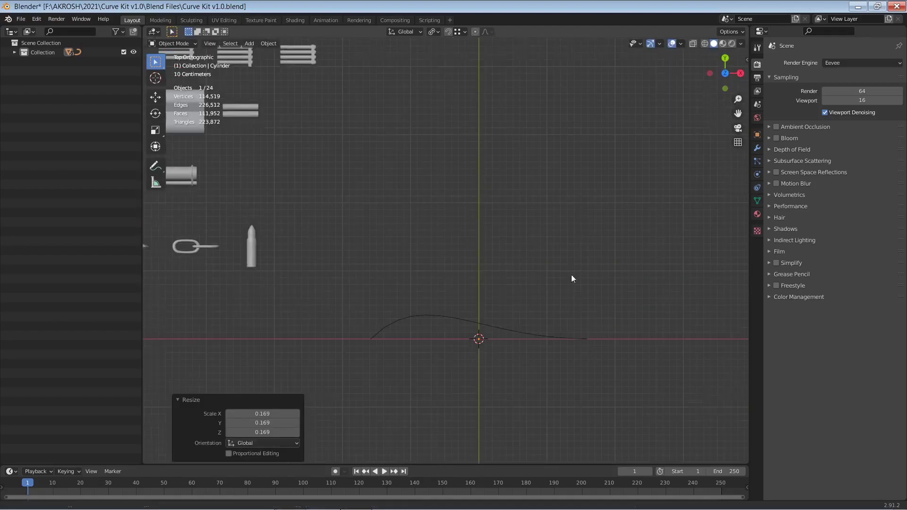
shift+middle_drag(571, 274, 565, 199)
middle_drag(565, 281, 580, 235)
scroll(569, 259, up, 3)
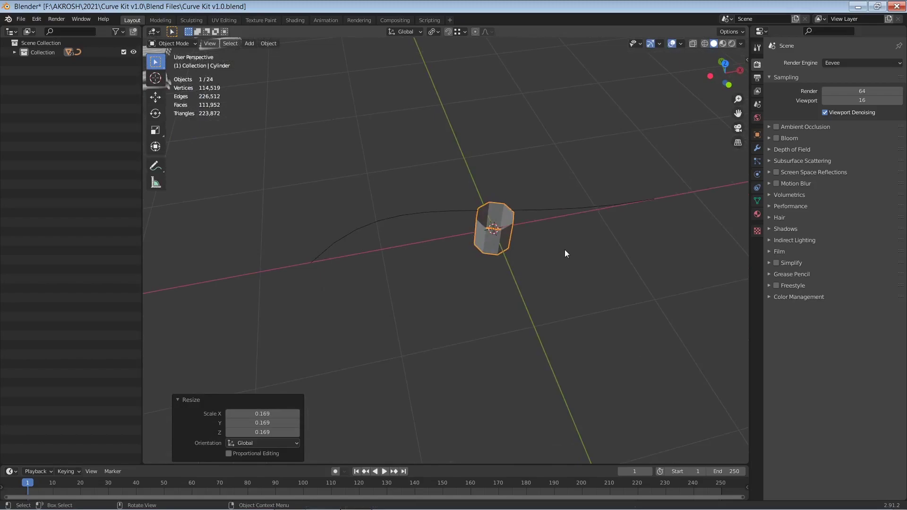
text(ry90)
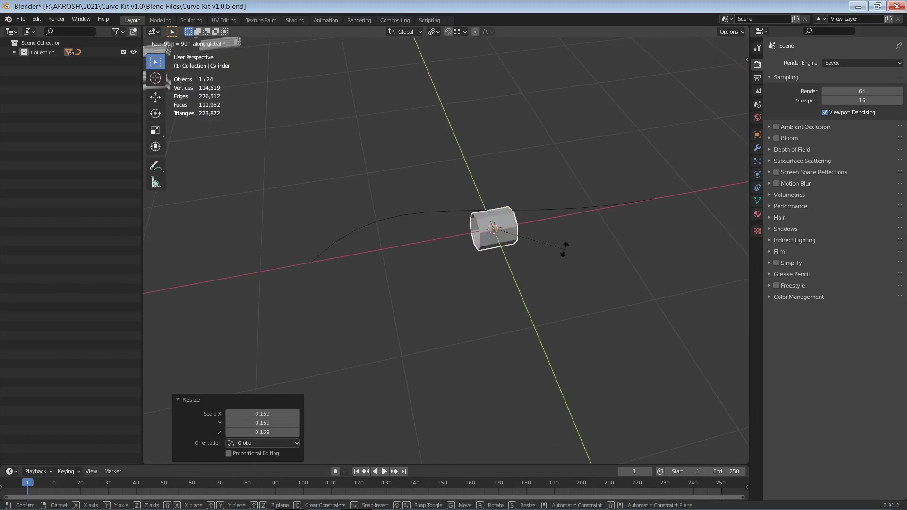
key(Return)
From the top view, scale the cylinder down further by about 0.67
key(grave)
click(602, 210)
key(s)
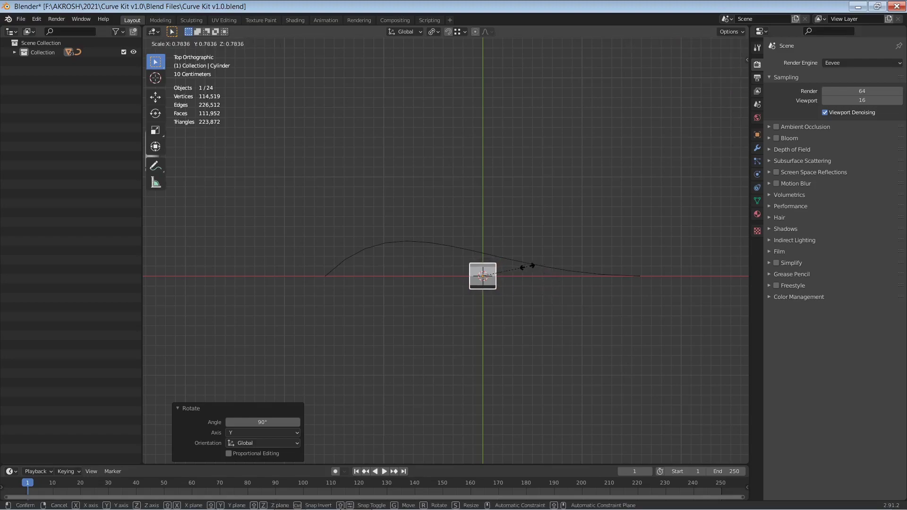
click(521, 269)
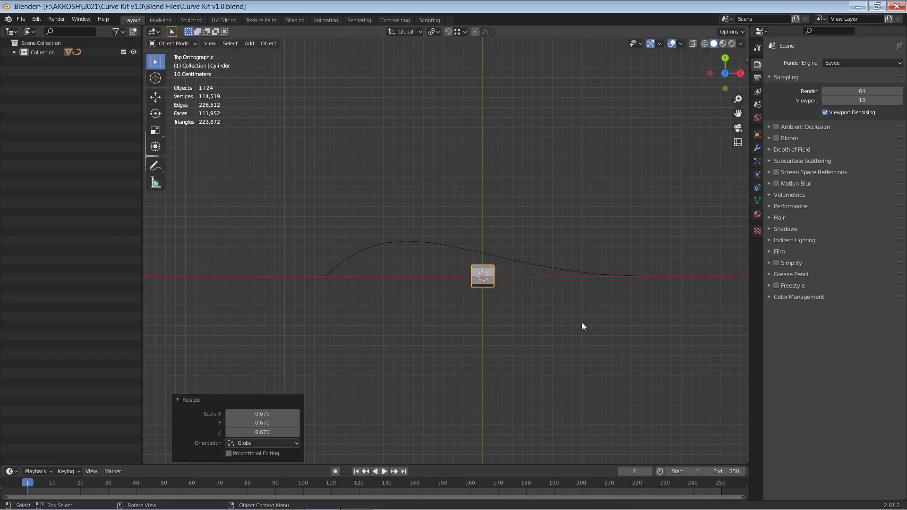
Add an Array modifier to the cylinder and set its count to 12
ctrl+middle_drag(577, 317, 597, 348)
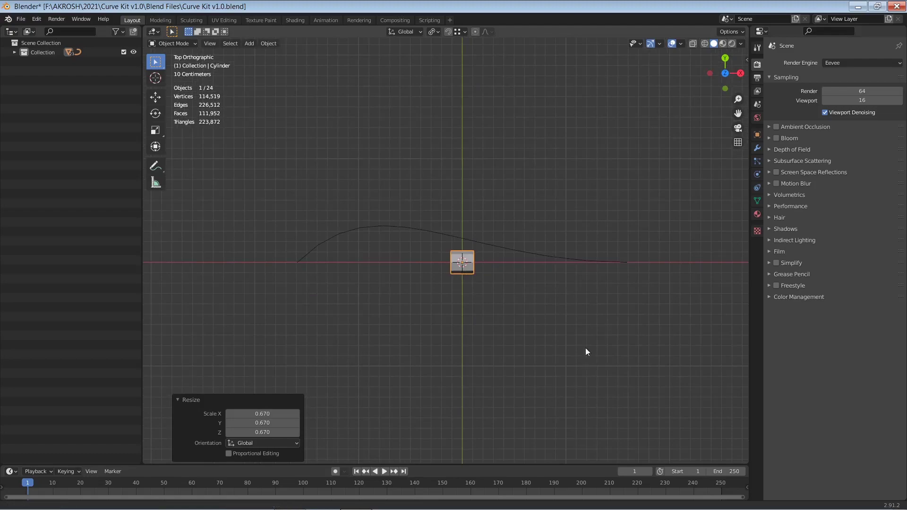
scroll(534, 312, up, 1)
middle_drag(568, 319, 590, 177)
key(KP_7)
shift+middle_drag(586, 309, 579, 312)
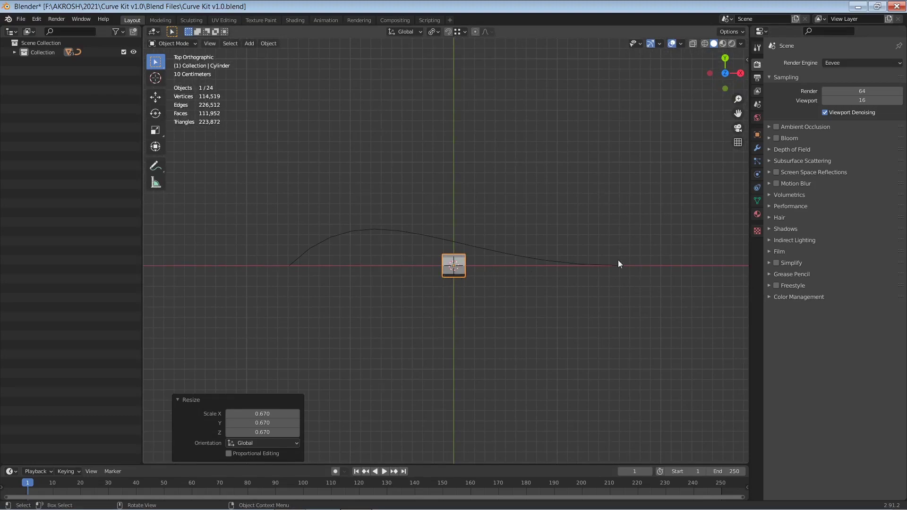
click(757, 148)
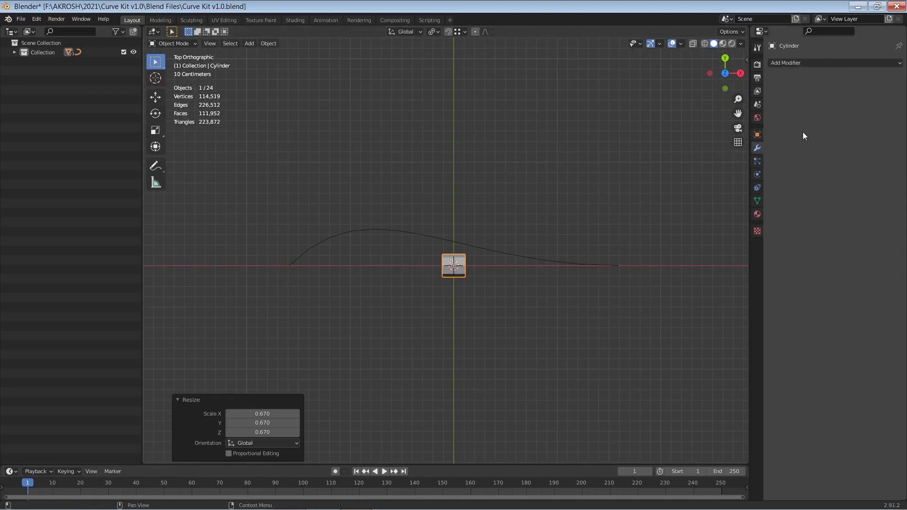
click(804, 61)
click(720, 90)
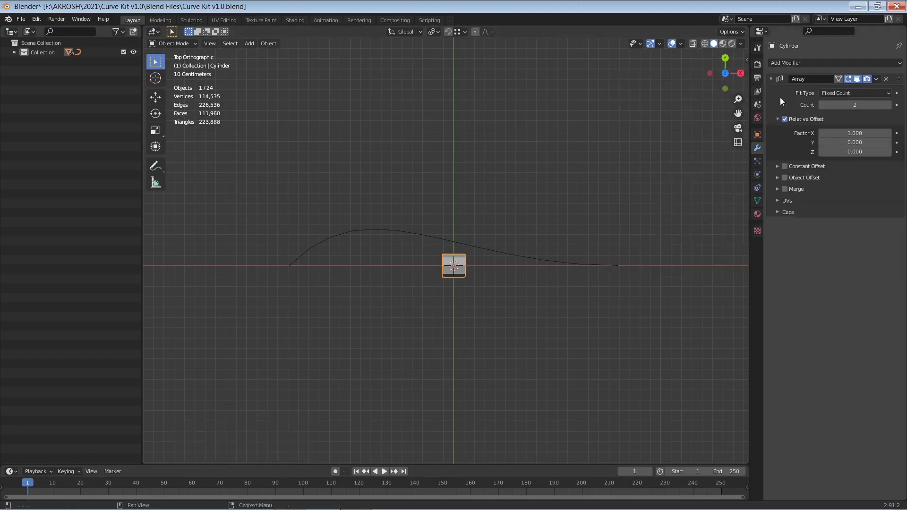
click(858, 103)
key(Return)
Apply the arrayed cylinder's object transforms and return to the top view
middle_drag(556, 350, 576, 306)
key(shift+a)
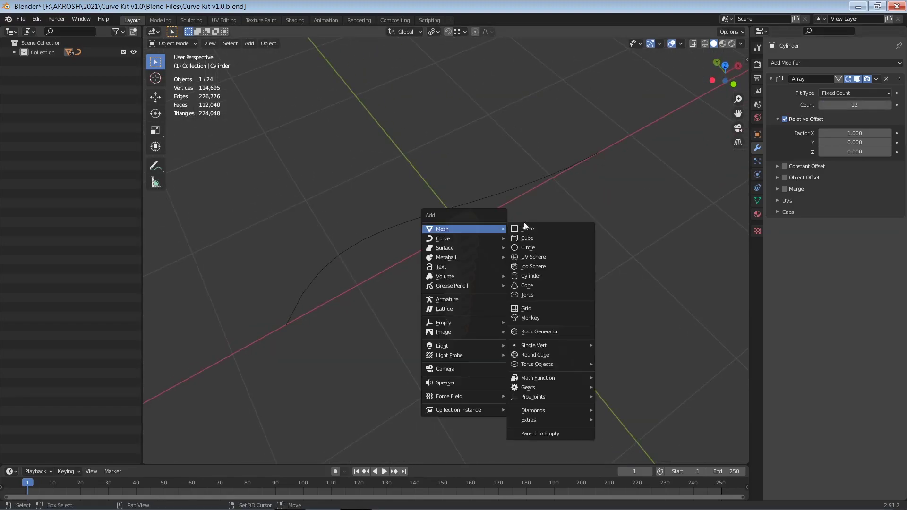
key(Escape)
key(ctrl+a)
click(571, 227)
click(636, 244)
key(KP_7)
click(625, 271)
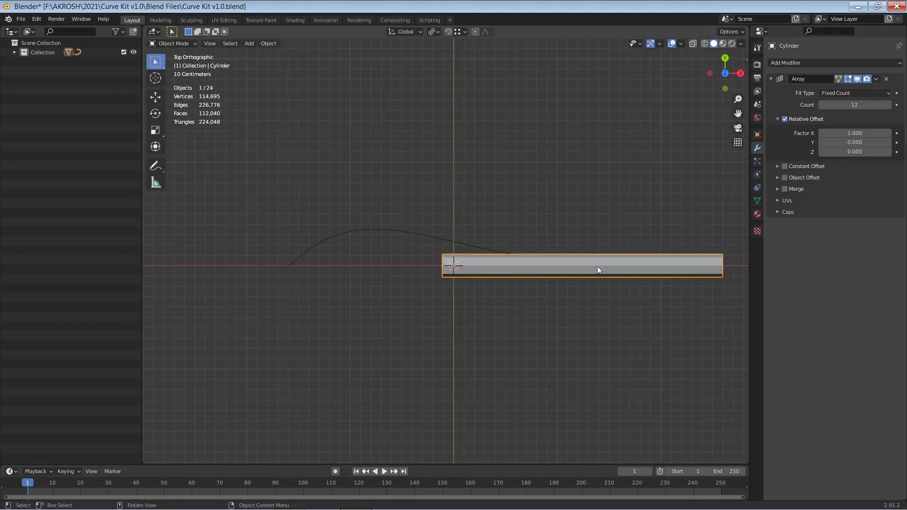
Add a Curve modifier to the cylinder and assign BezierCurve as its curve object
shift+middle_drag(616, 284, 616, 290)
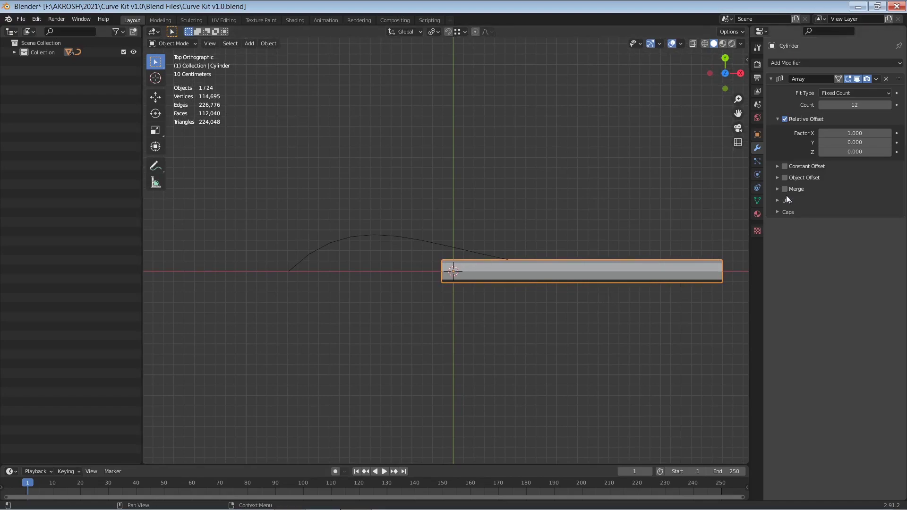
click(807, 62)
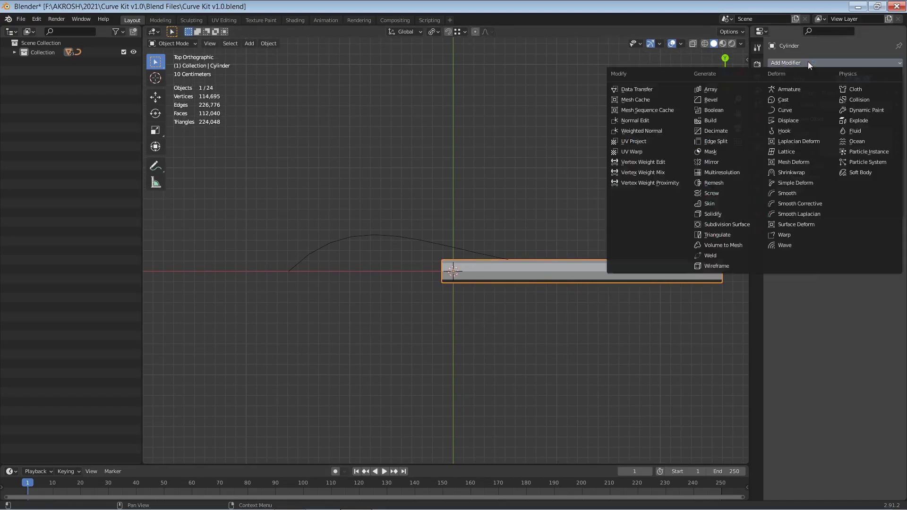
click(806, 111)
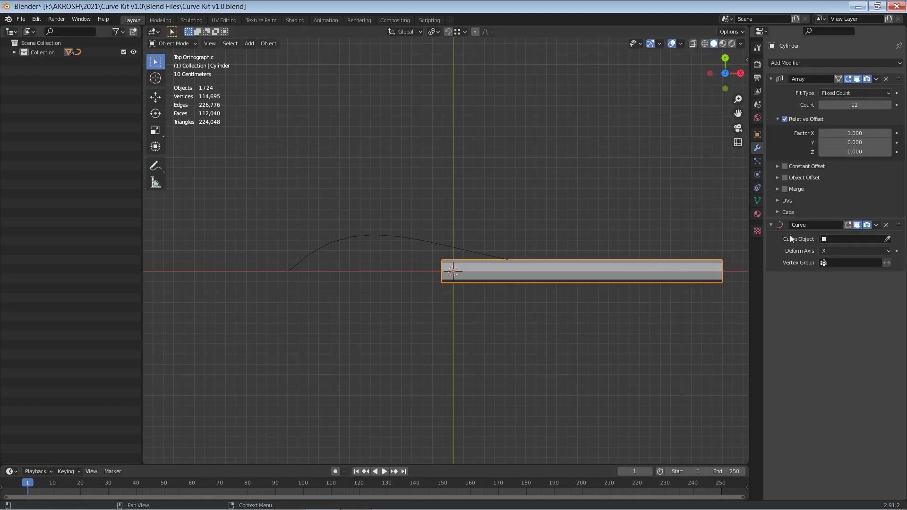
drag(403, 230, 393, 260)
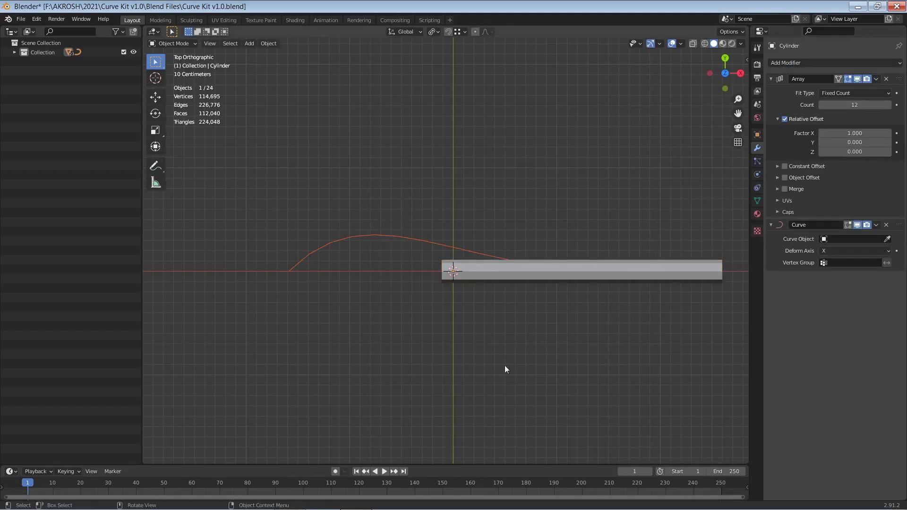
click(827, 239)
click(824, 253)
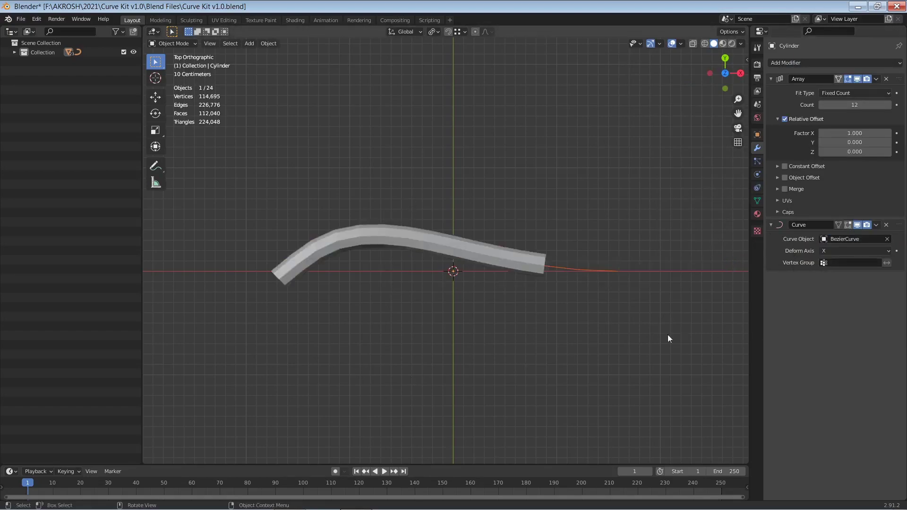
Set the Array modifier's count to 14 to extend the tube along the curve
shift+middle_drag(543, 315, 575, 359)
scroll(581, 360, up, 2)
middle_drag(474, 233, 344, 271)
middle_drag(640, 311, 622, 350)
click(865, 104)
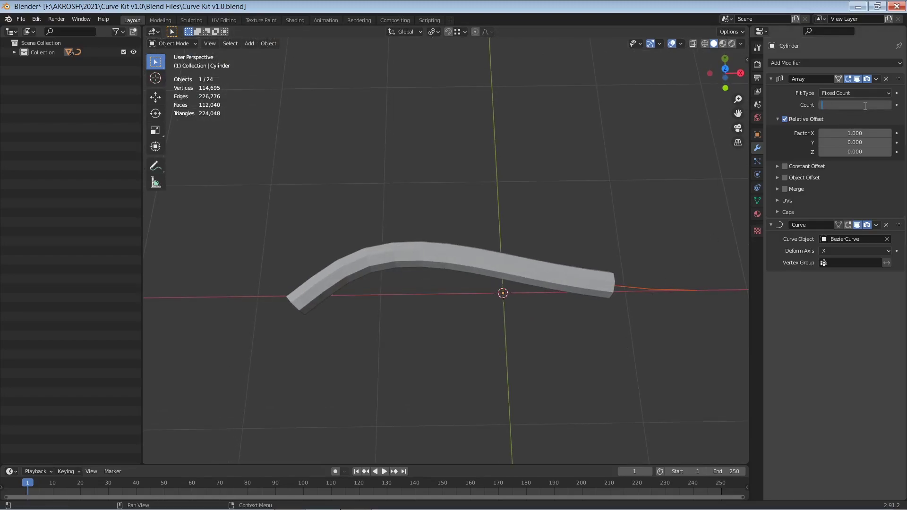
key(Return)
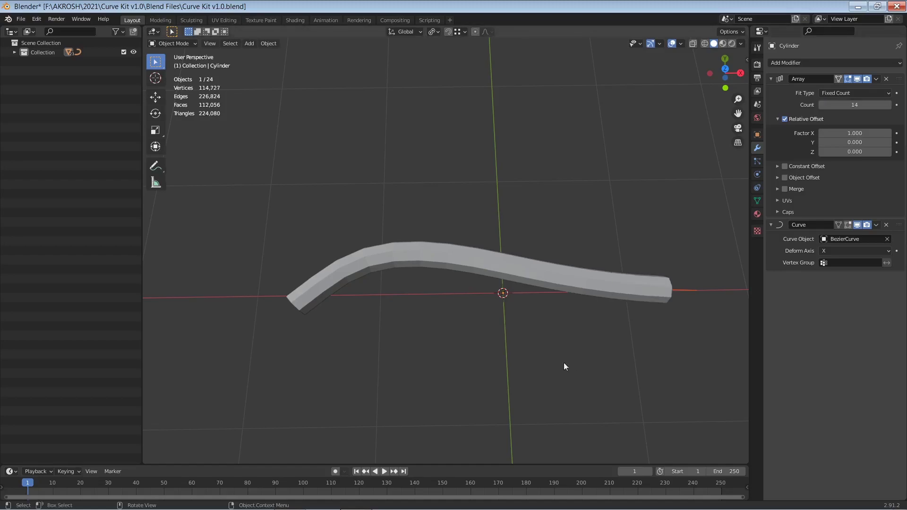
Add a level 2 Subdivision modifier to the curved tube
middle_drag(546, 329, 579, 340)
scroll(546, 299, up, 4)
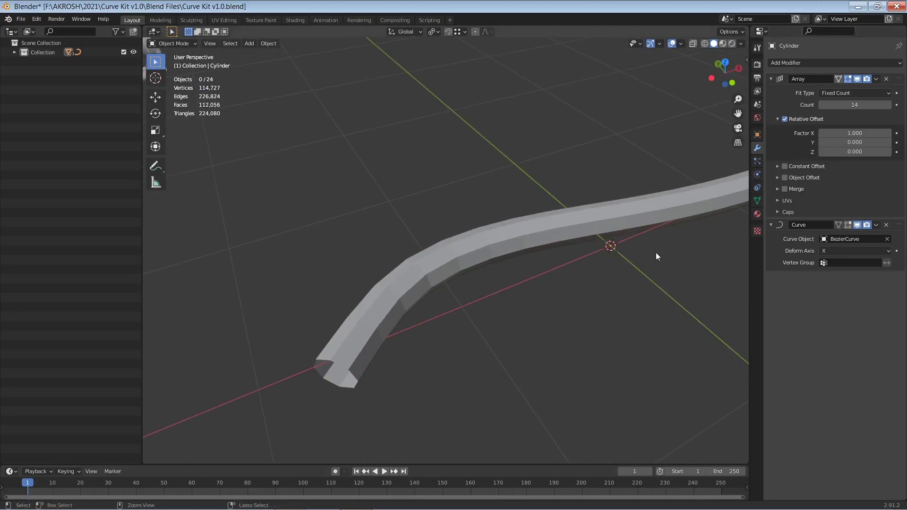
key(ctrl+2)
click(621, 213)
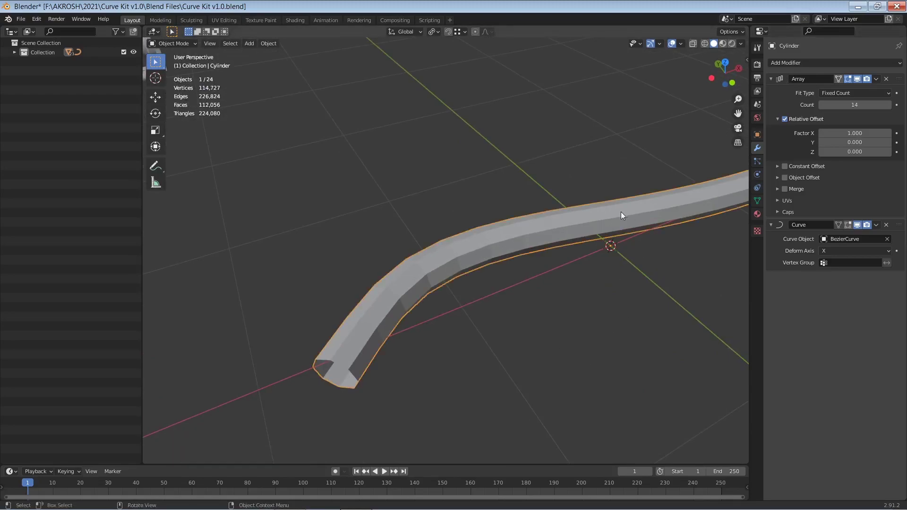
key(ctrl+2)
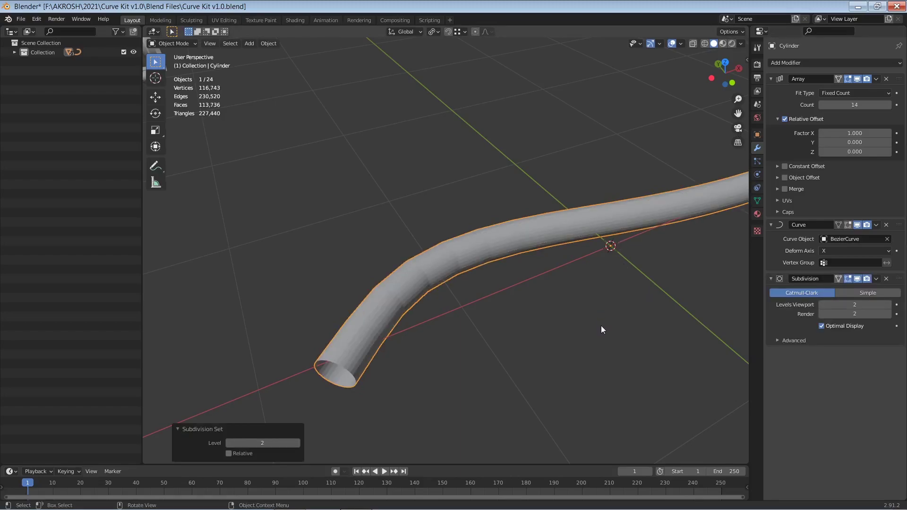
Shade the tube smooth and deselect it
mouse_move(601, 327)
middle_down()
mouse_move(576, 356)
mouse_move(601, 347)
mouse_move(585, 360)
mouse_move(601, 378)
mouse_move(568, 318)
mouse_move(616, 303)
middle_up()
right_click(557, 313)
click(557, 310)
click(619, 268)
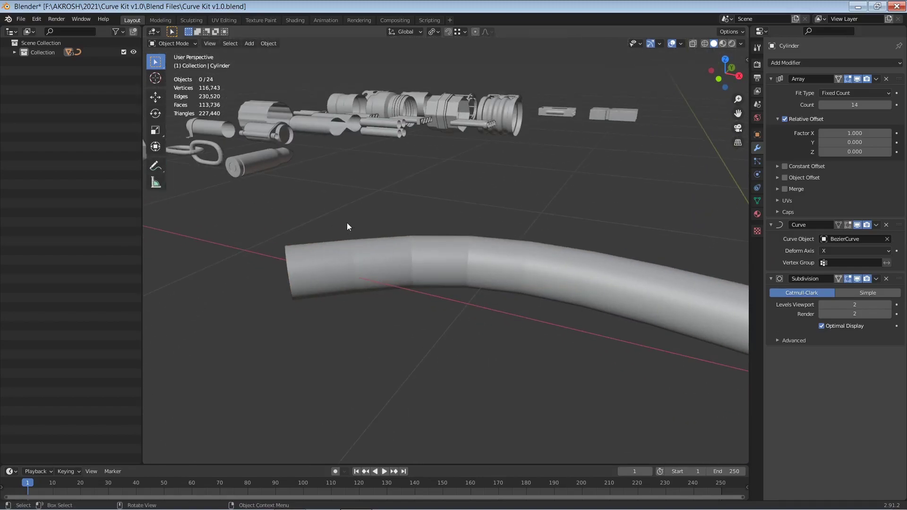
Mark the seams between the tube's array segments with four annotation strokes and undo them
click(156, 166)
drag(410, 217, 418, 344)
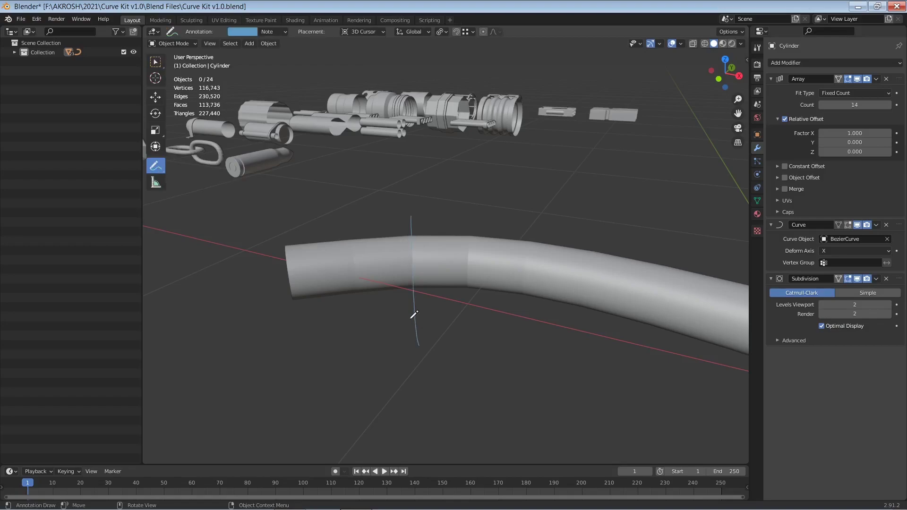
drag(342, 214, 377, 350)
drag(472, 214, 467, 354)
drag(533, 213, 524, 353)
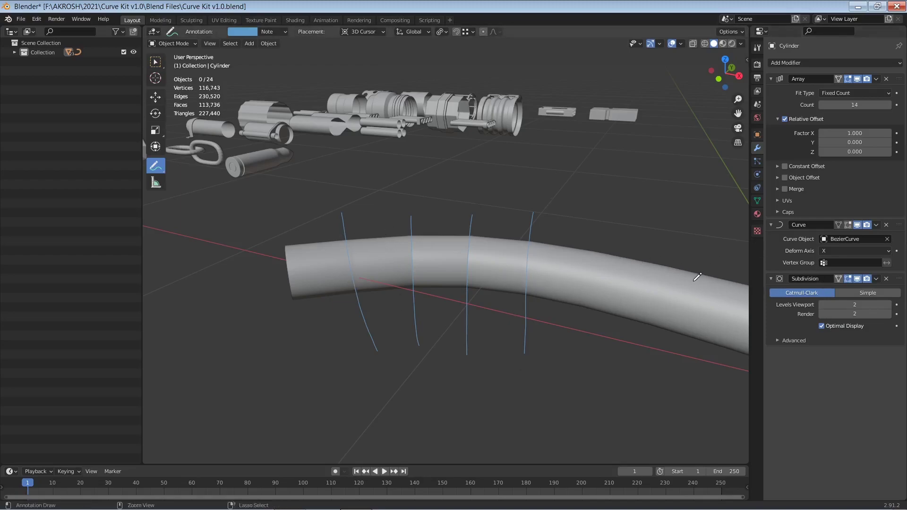
key(ctrl+z)
key(ctrl+z)
key(ctrl+z)
key(ctrl+z)
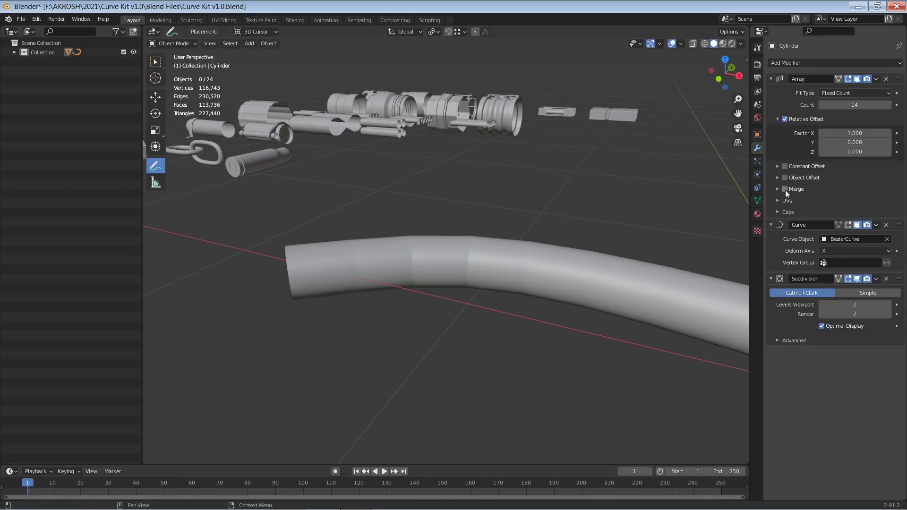
Enable Merge in the tube's Array modifier to join the segments
click(785, 189)
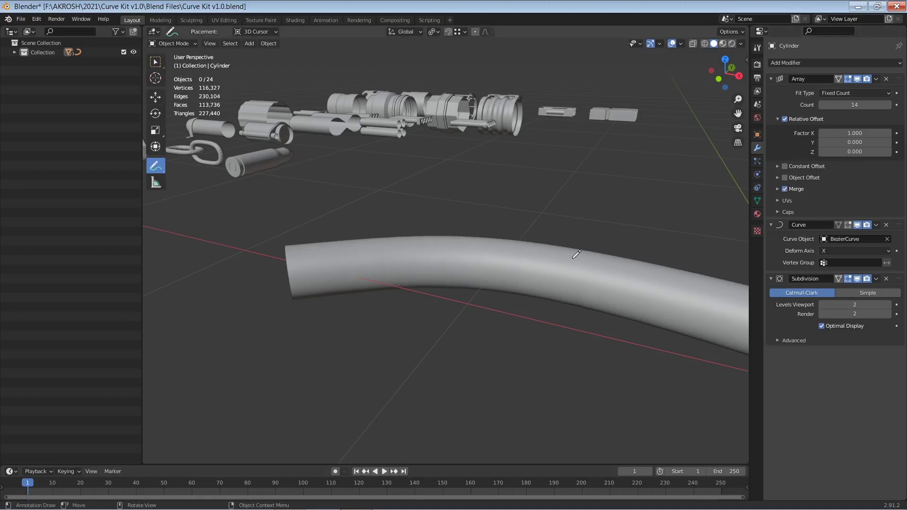
Add one centered loop cut around the tube's base cylinder segment in Edit Mode
middle_drag(581, 257, 531, 297)
scroll(552, 352, down, 4)
mouse_move(552, 354)
middle_down()
mouse_move(565, 350)
mouse_move(554, 342)
middle_up()
key(grave)
click(561, 290)
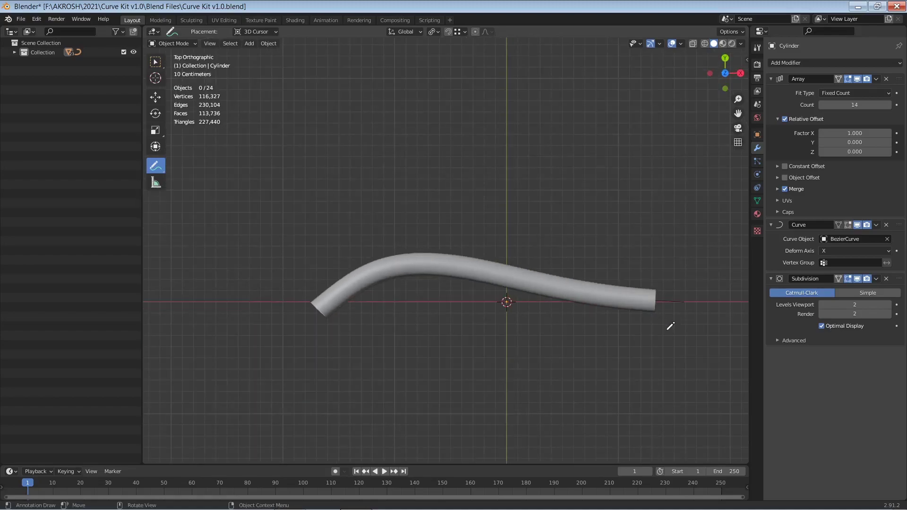
middle_drag(602, 322, 435, 328)
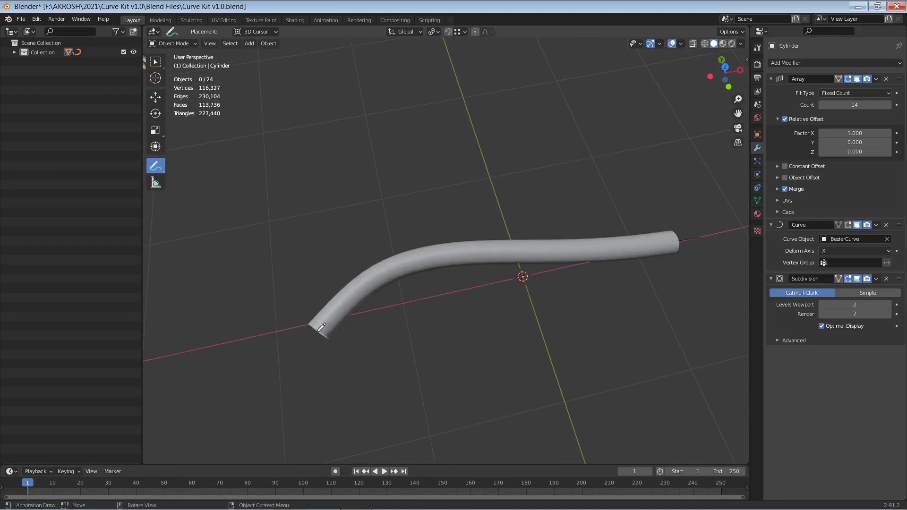
key(Tab)
scroll(611, 334, up, 5)
key(w)
key(ctrl+r)
click(516, 291)
right_click(529, 316)
scroll(558, 300, up, 2)
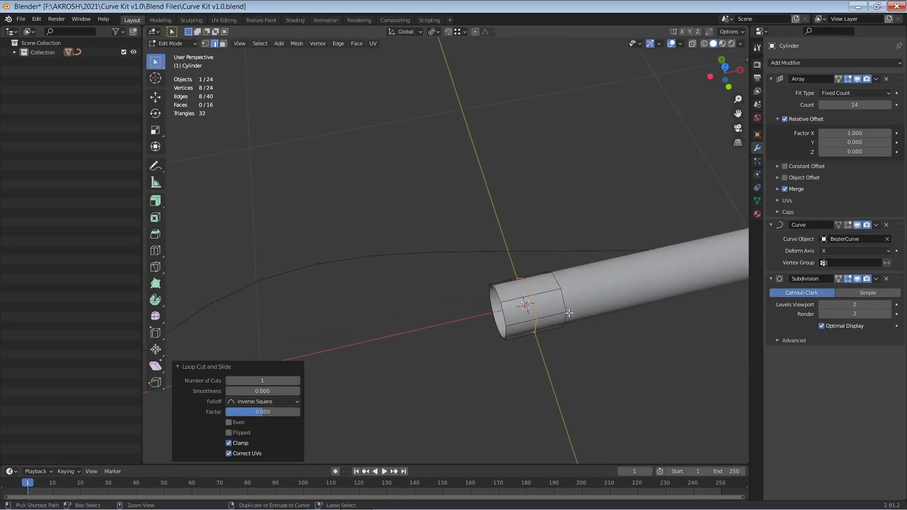
Bevel the new loop with a width of 0.0142 m and extrude the resulting band outward into a raised ring
key(ctrl+b)
click(558, 301)
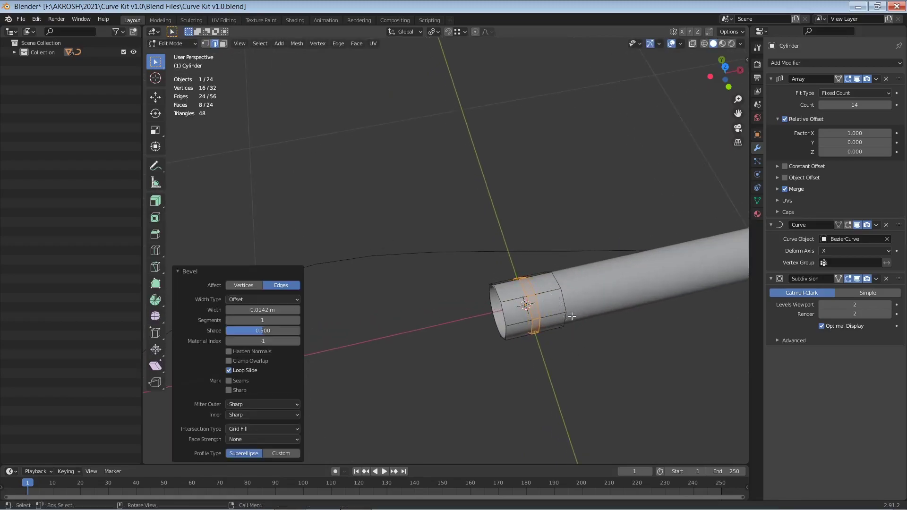
middle_drag(559, 301, 526, 327)
drag(155, 200, 207, 234)
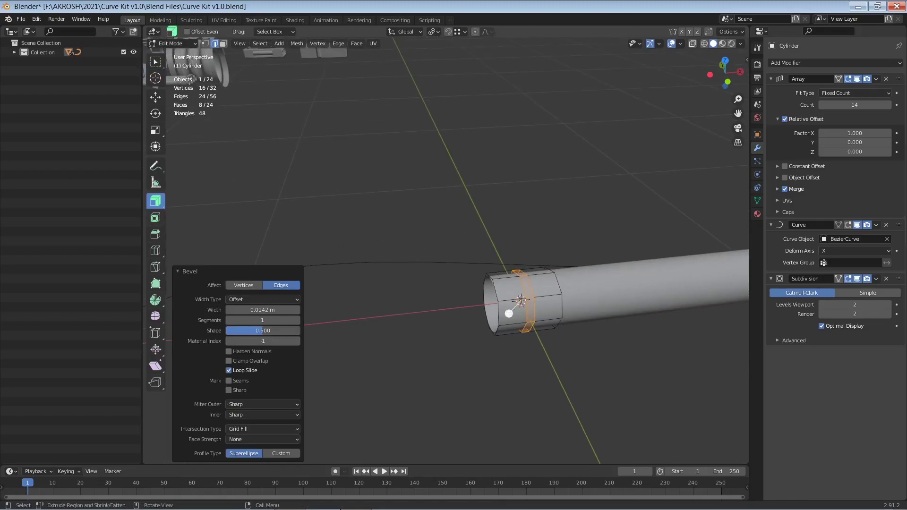
drag(513, 314, 560, 324)
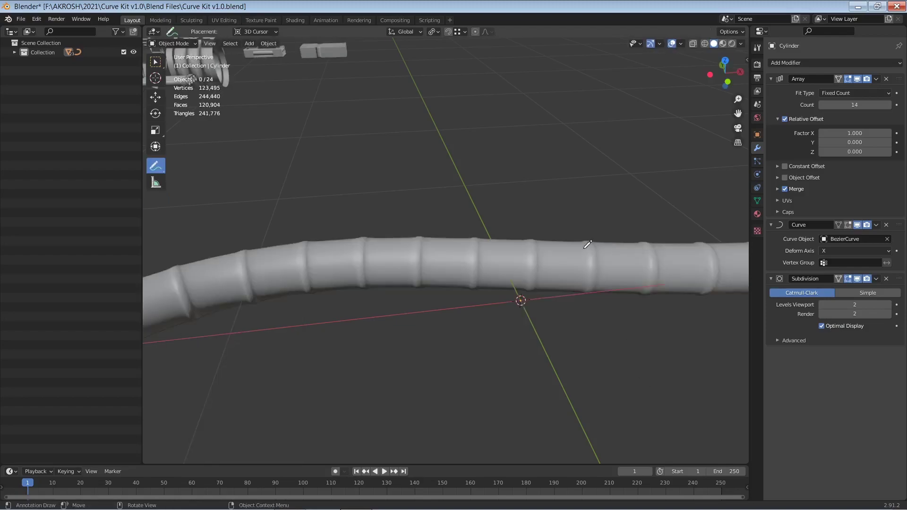
scroll(621, 395, down, 5)
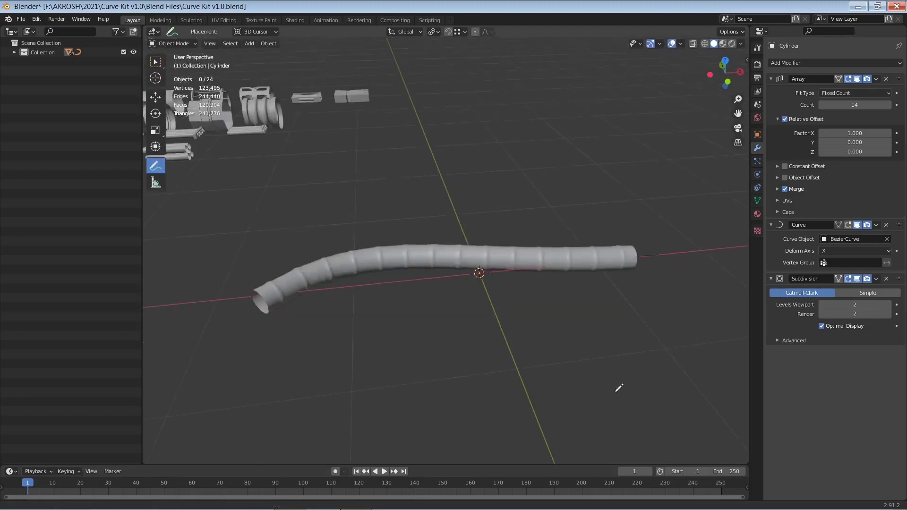
Inspect the ringed tube from above and delete it, keeping the Bezier curve
middle_drag(622, 395, 603, 324)
key(KP_7)
scroll(545, 288, up, 3)
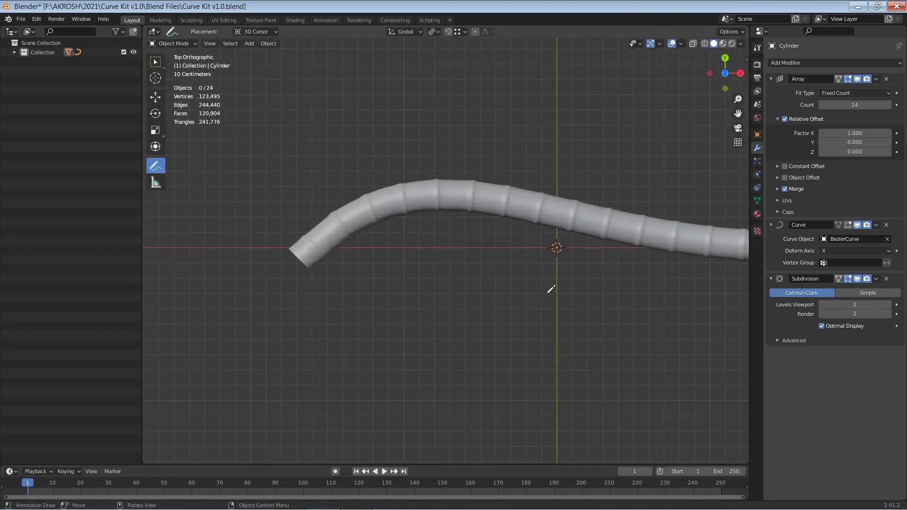
shift+middle_drag(580, 298, 470, 359)
ctrl+middle_drag(534, 295, 550, 326)
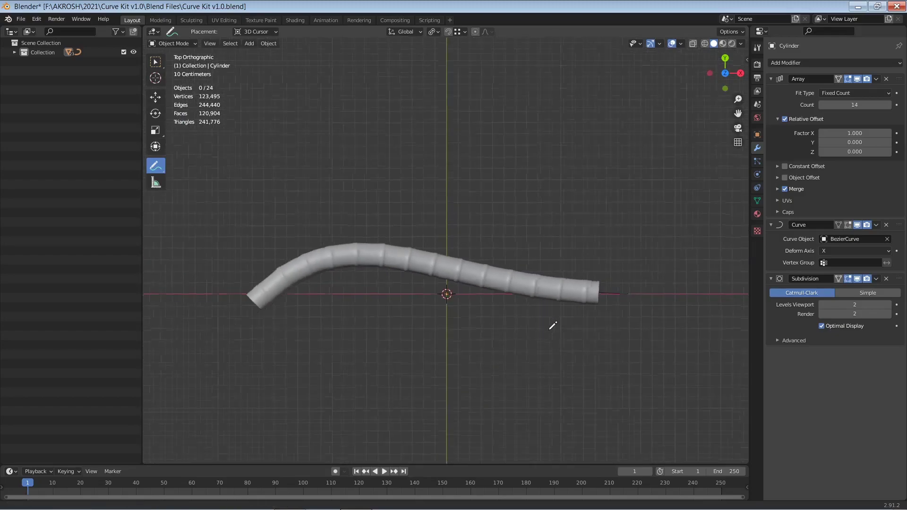
shift+middle_drag(488, 313, 603, 261)
key(w)
click(605, 276)
key(x)
click(613, 289)
Select Tube_Profile_02 in the second row of kit parts and snap it to the 3D cursor
middle_drag(549, 325, 545, 263)
key(KP_7)
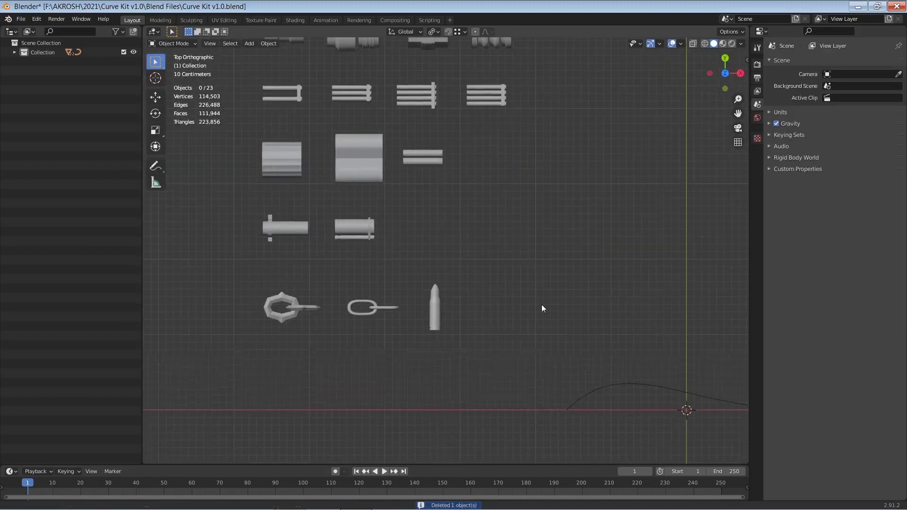
shift+middle_drag(547, 309, 656, 405)
ctrl+middle_drag(603, 265, 549, 319)
ctrl+middle_drag(582, 358, 551, 308)
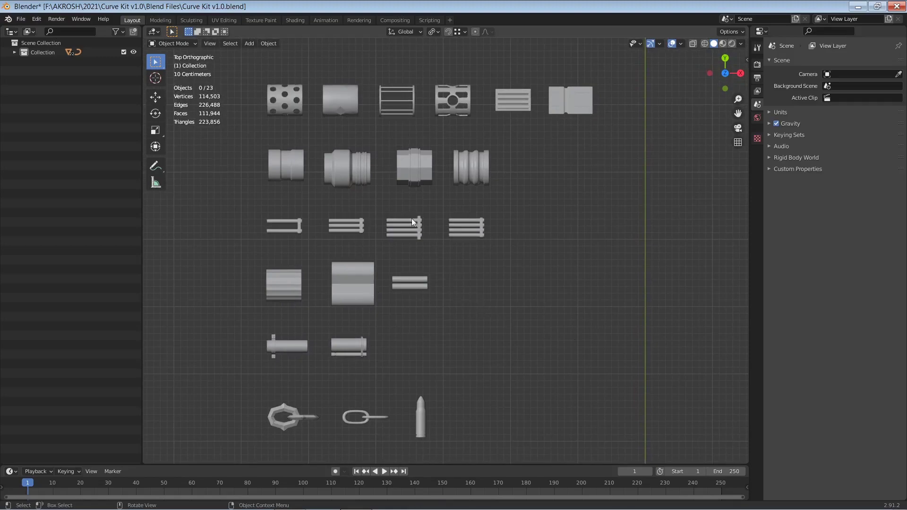
click(348, 165)
scroll(585, 344, down, 3)
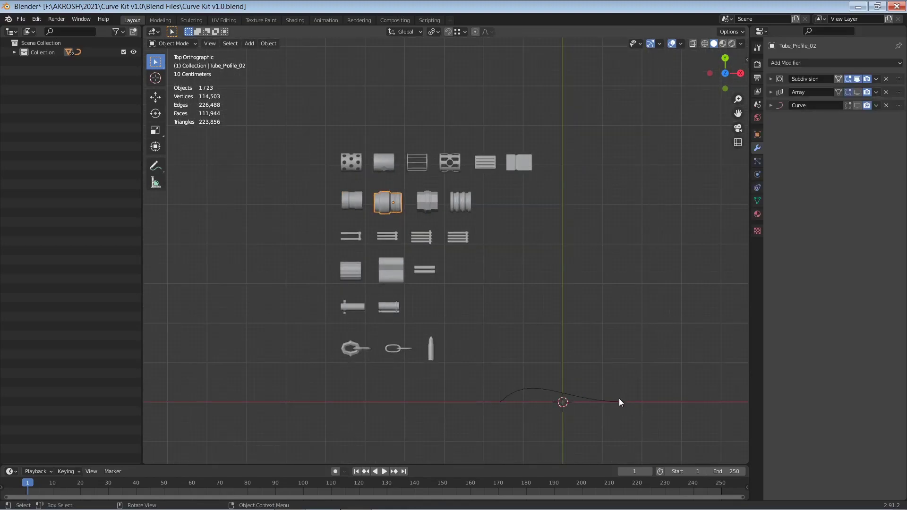
shift+middle_drag(602, 371, 545, 344)
shift+middle_drag(579, 393, 569, 339)
scroll(562, 321, up, 1)
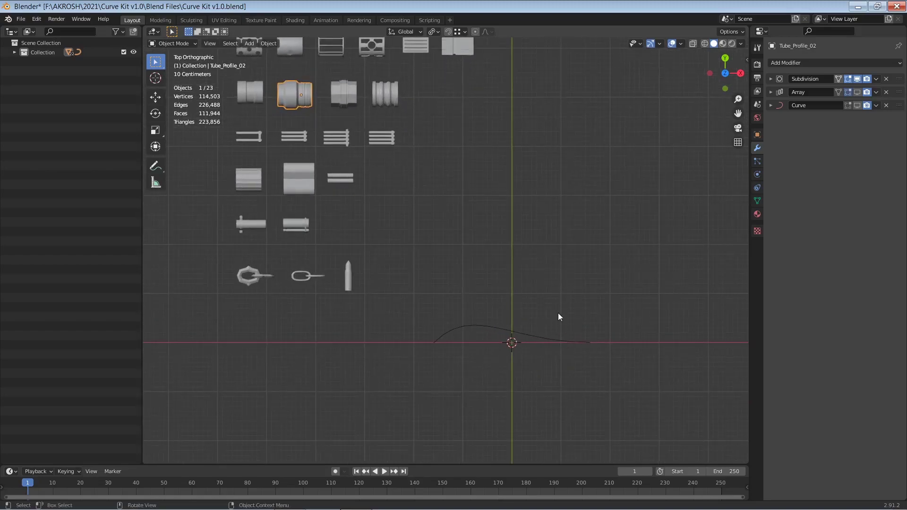
key(shift+s)
click(539, 201)
Scale the tube profile at the 3D cursor uniformly by a factor of 0.534
middle_drag(551, 233, 588, 270)
key(s)
click(557, 293)
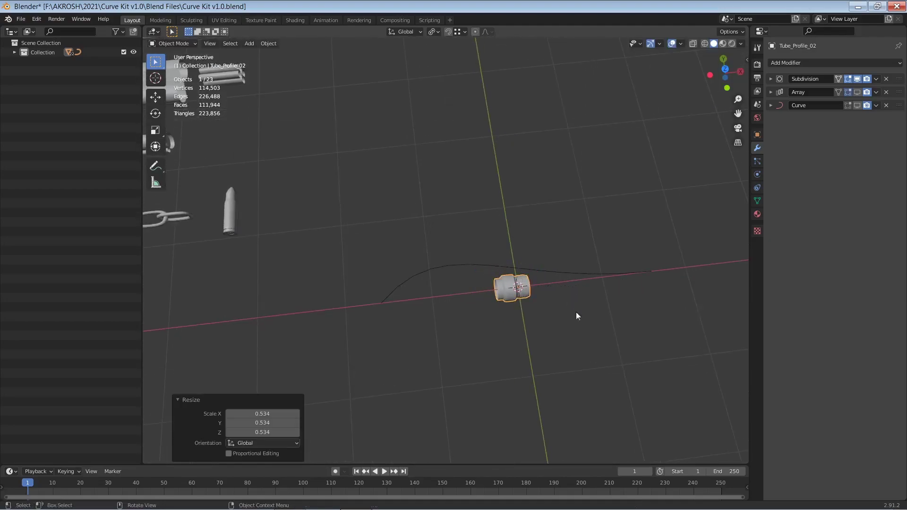
scroll(590, 326, up, 4)
middle_drag(603, 334, 617, 275)
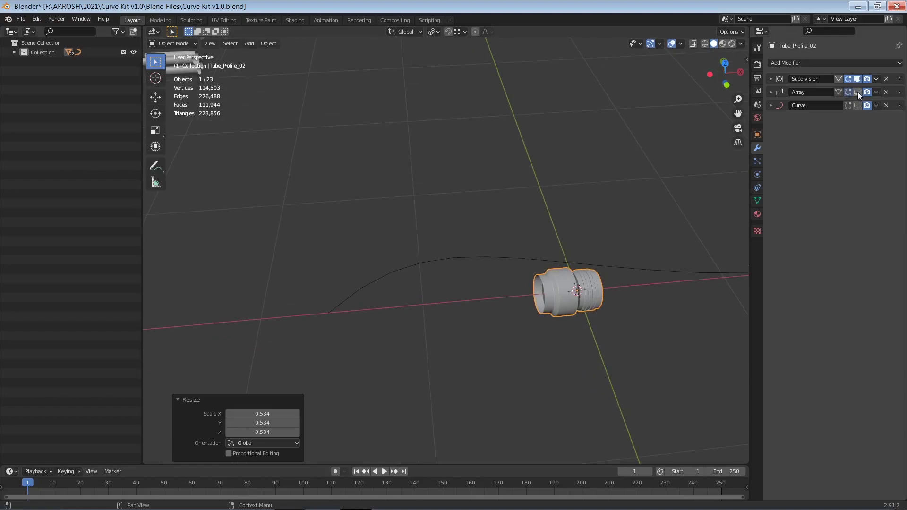
Show the tube profile's Array modifier in the viewport and enable Merge
click(857, 92)
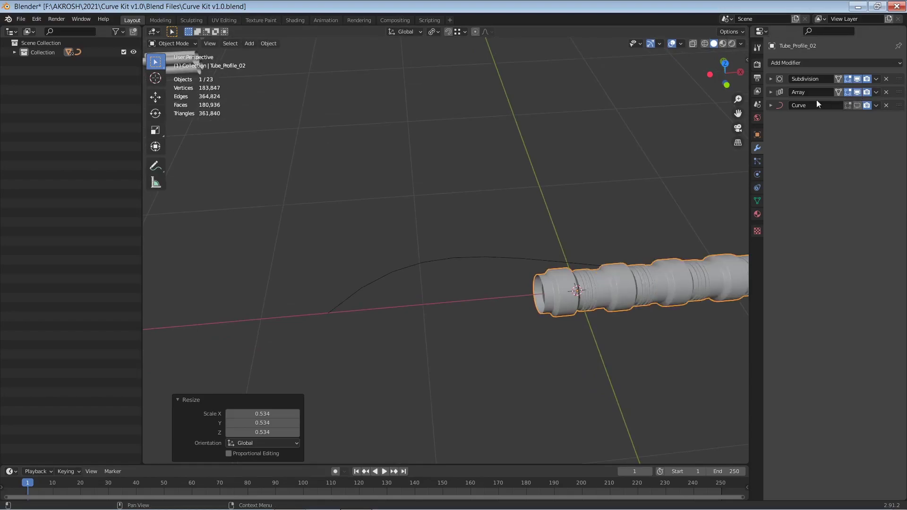
click(771, 92)
click(784, 202)
Assign BezierCurve as the profile's Curve modifier object and show that modifier in the viewport
middle_drag(675, 265, 657, 267)
click(771, 238)
click(850, 253)
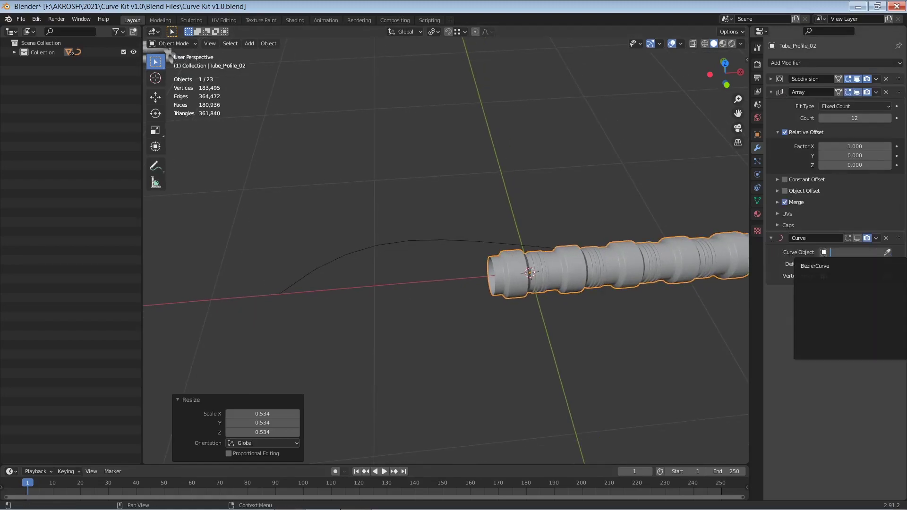
click(815, 266)
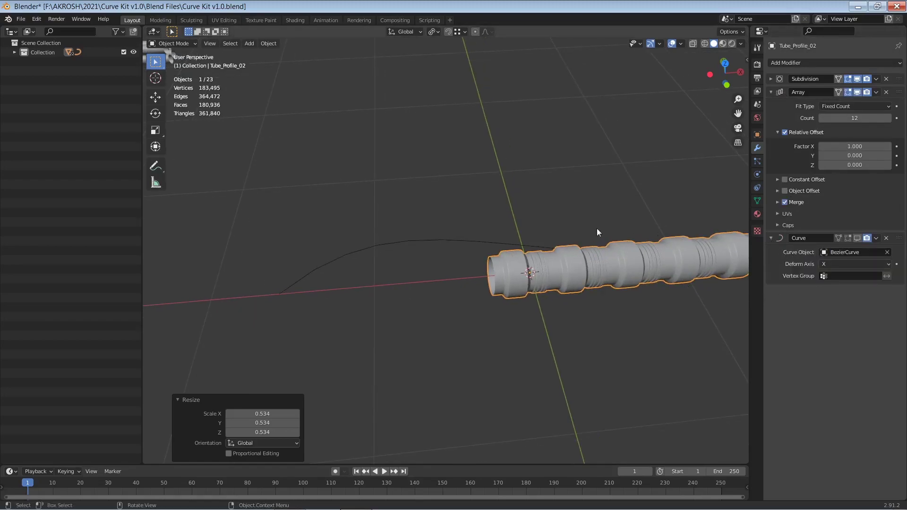
scroll(610, 227, down, 2)
click(857, 237)
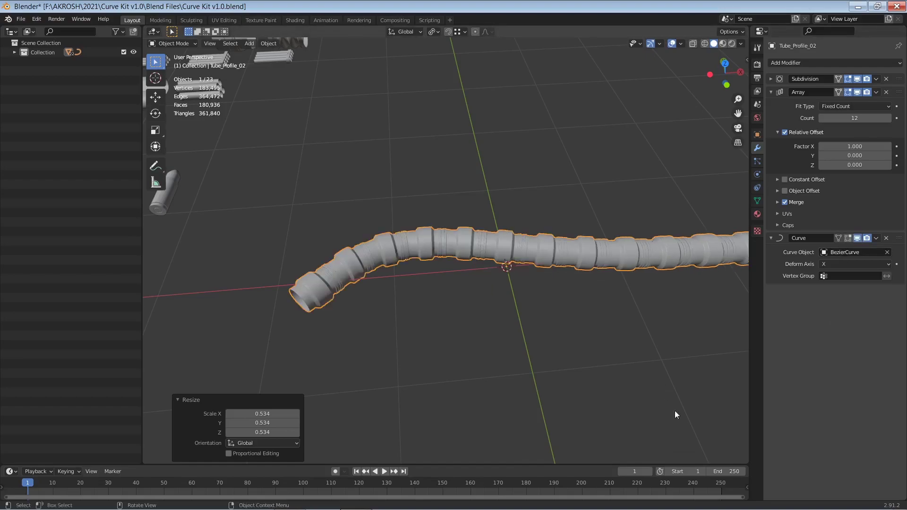
Examine from above how the arrayed tube profile follows the curve along its length
key(KP_7)
scroll(628, 330, down, 3)
scroll(600, 326, up, 5)
middle_drag(581, 315, 587, 378)
middle_drag(646, 279, 637, 377)
middle_drag(605, 229, 594, 269)
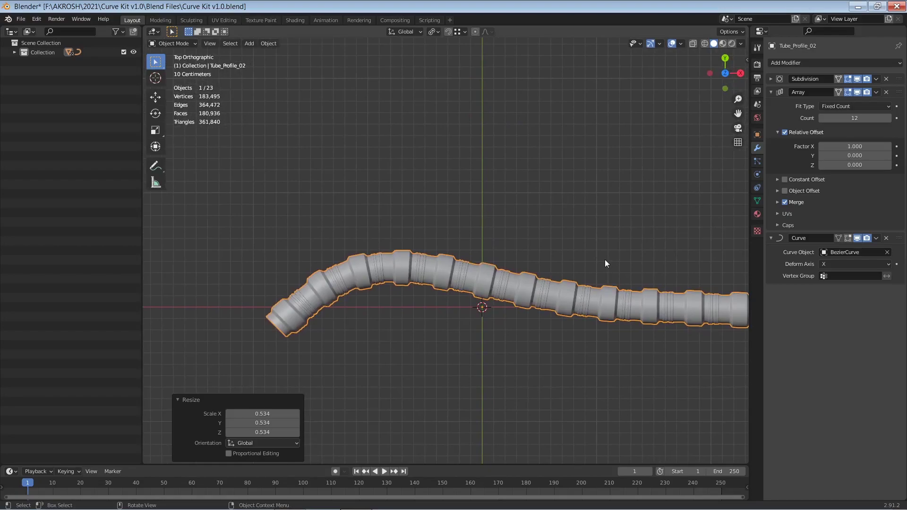
scroll(581, 342, down, 4)
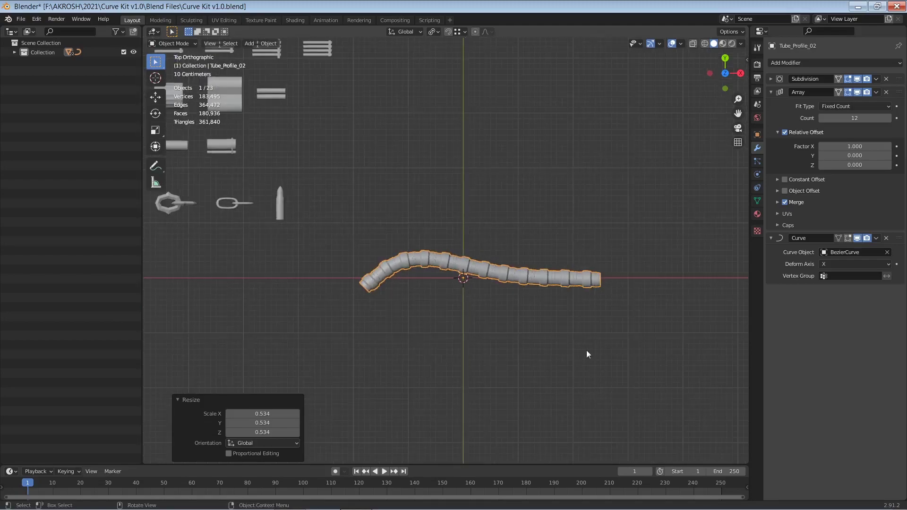
shift+middle_drag(518, 289, 555, 372)
shift+middle_drag(655, 366, 588, 305)
Turn off the Curve modifier's viewport display and revert the tube profile to its original place and size in the kit
click(857, 238)
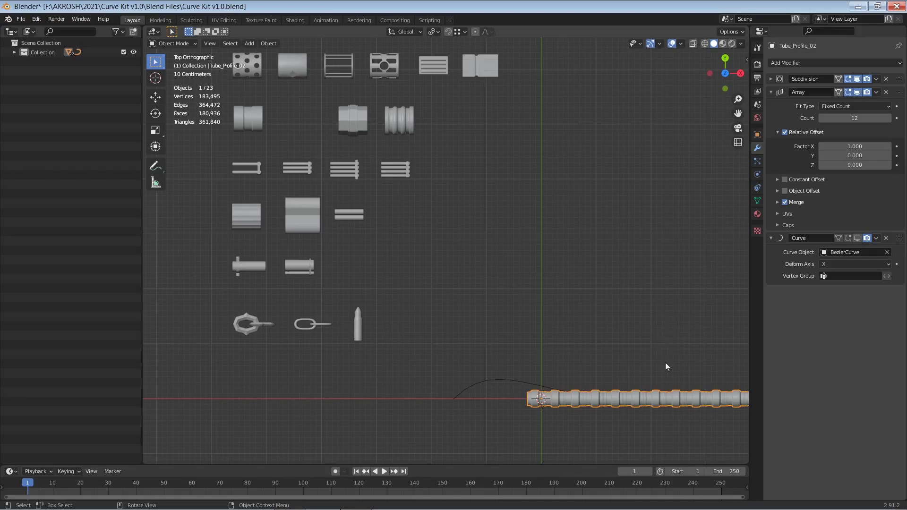
scroll(661, 378, down, 2)
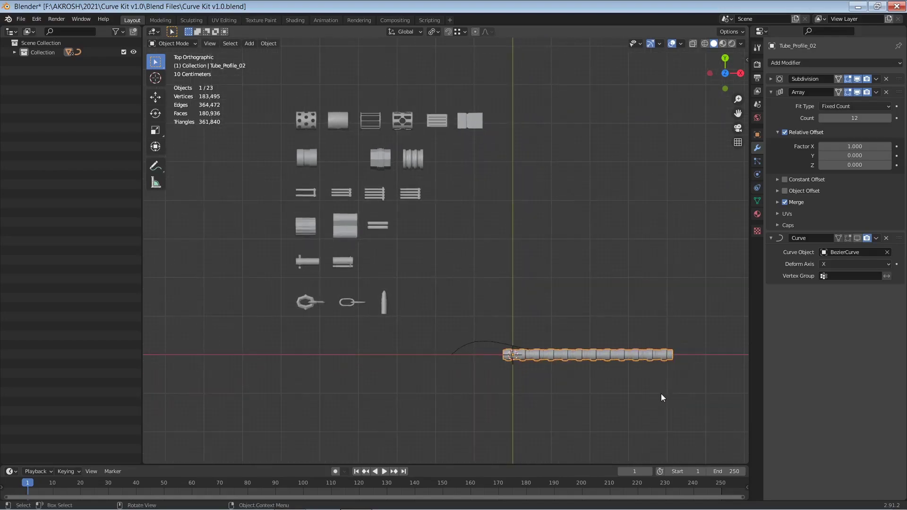
middle_drag(660, 397, 686, 368)
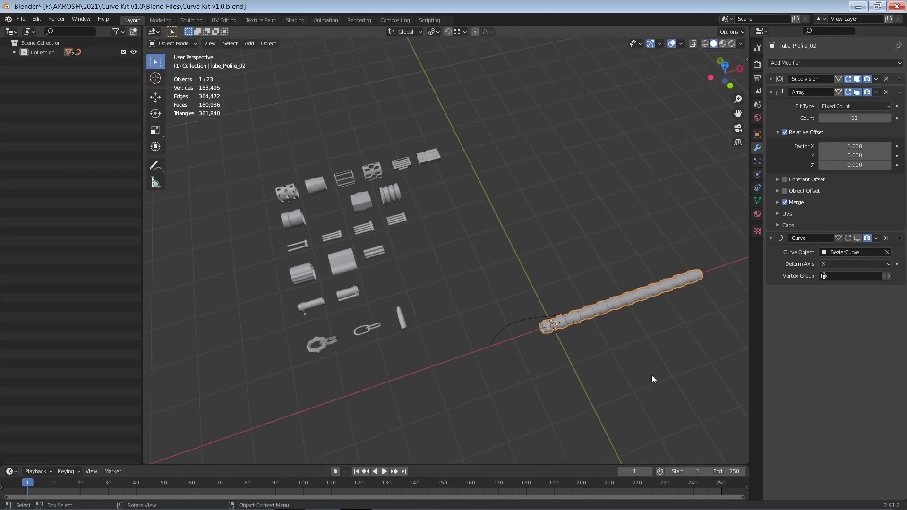
shift+middle_drag(645, 389, 630, 373)
scroll(649, 387, up, 2)
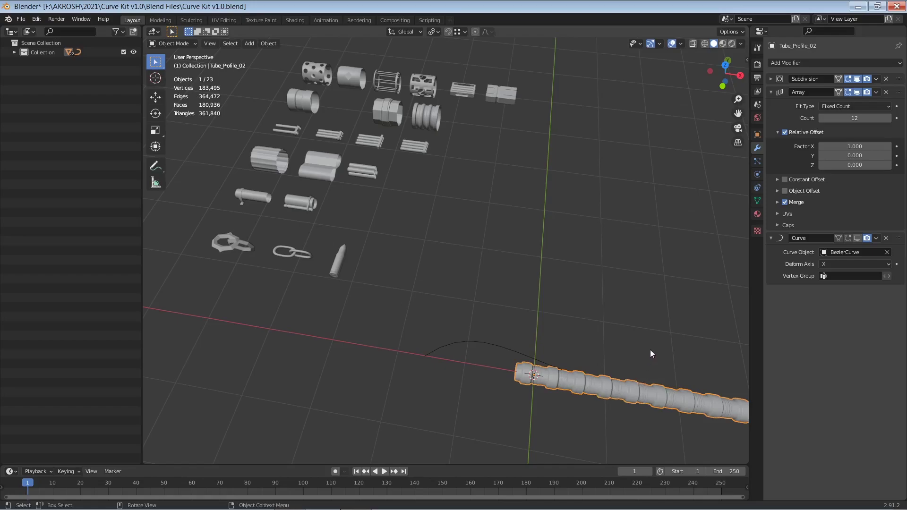
key(Delete)
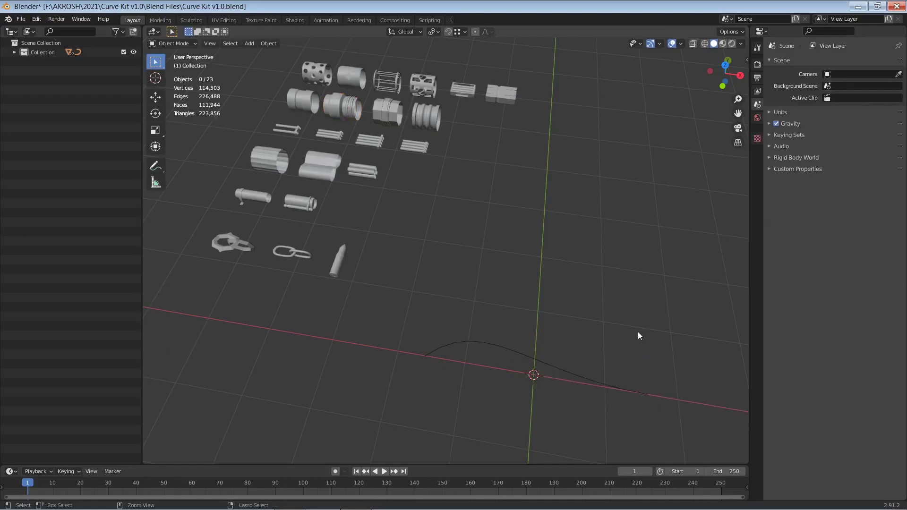
Select the Twisted.Cables part in the fourth row of the kit and snap it to the 3D cursor
middle_drag(637, 332, 596, 298)
ctrl+middle_drag(606, 331, 563, 279)
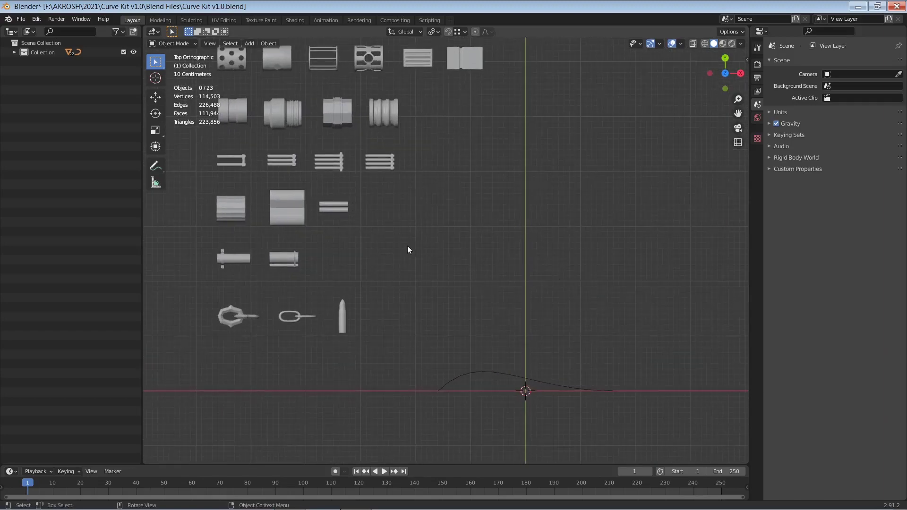
shift+middle_drag(407, 250, 453, 260)
drag(414, 209, 380, 236)
mouse_move(608, 299)
middle_down()
mouse_move(687, 187)
mouse_move(592, 294)
mouse_move(603, 289)
middle_up()
key(shift+s)
click(577, 229)
Select Wire_Cage_01 in the first row of the kit and snap it to the 3D cursor
key(grave)
click(390, 123)
shift+middle_drag(474, 245, 501, 274)
click(410, 124)
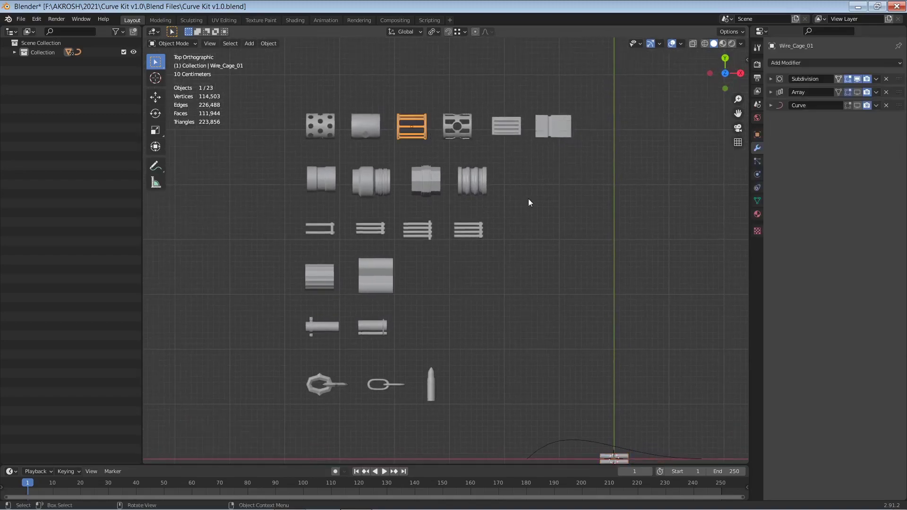
shift+middle_drag(685, 336, 600, 270)
middle_drag(642, 331, 661, 322)
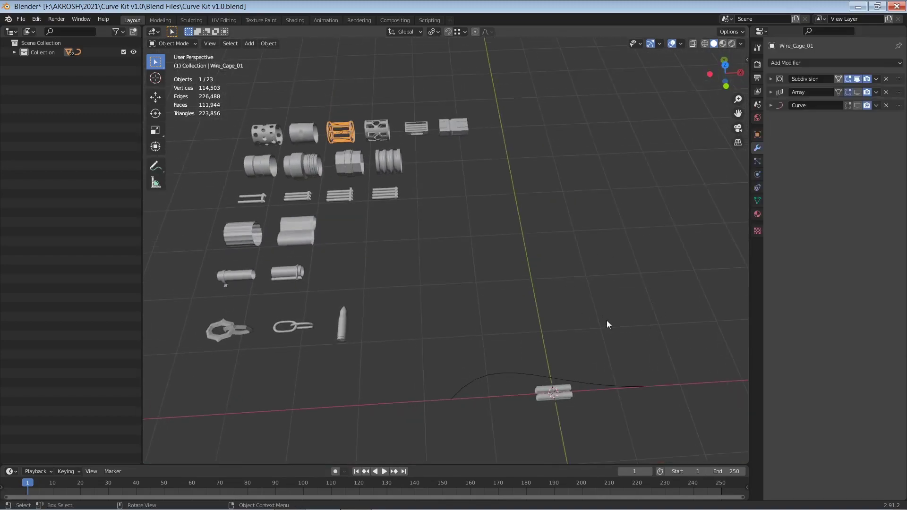
key(shift+s)
click(586, 195)
Move the wire cage 2.7751 m along the X axis, away from the cables
shift+middle_drag(628, 272, 573, 251)
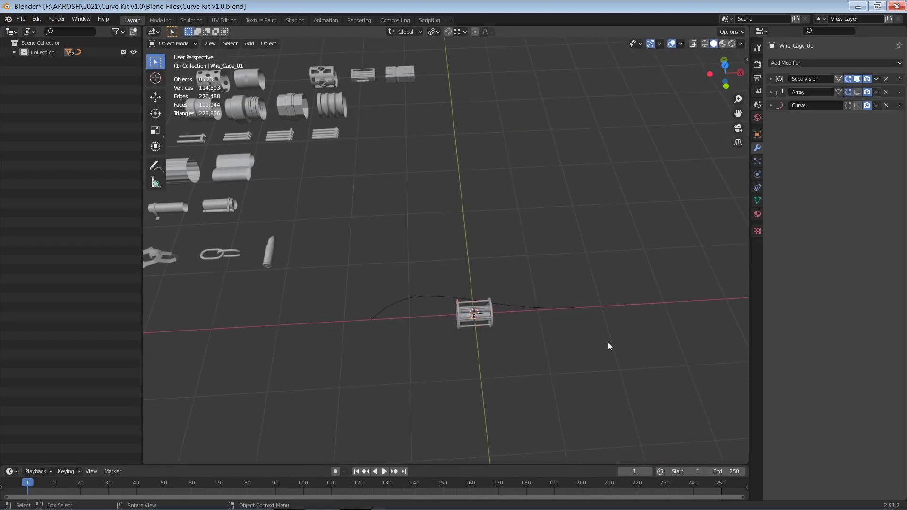
ctrl+middle_drag(607, 343, 572, 249)
middle_drag(571, 249, 594, 262)
click(526, 264)
key(grave)
click(544, 210)
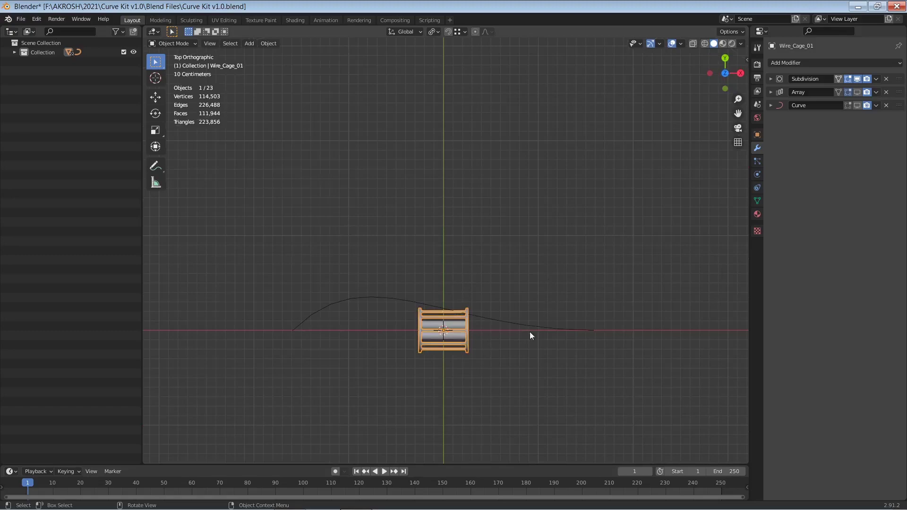
key(g)
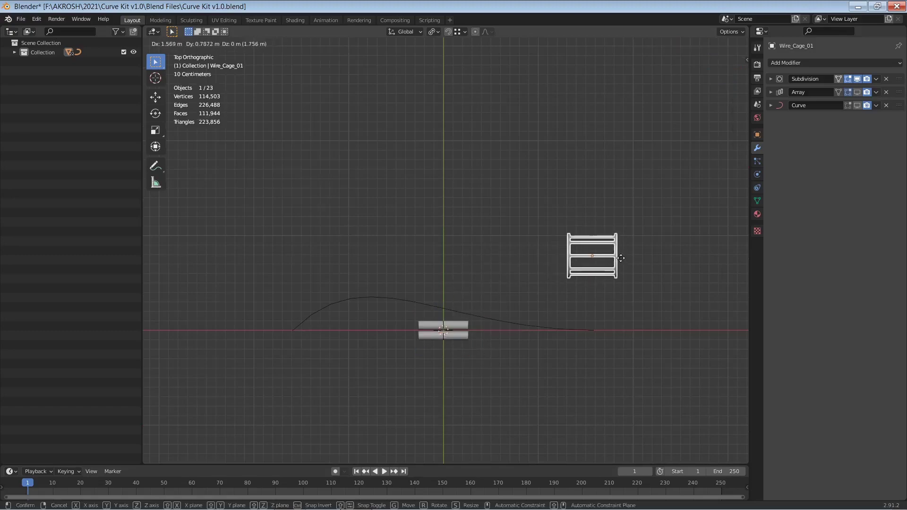
key(x)
click(734, 348)
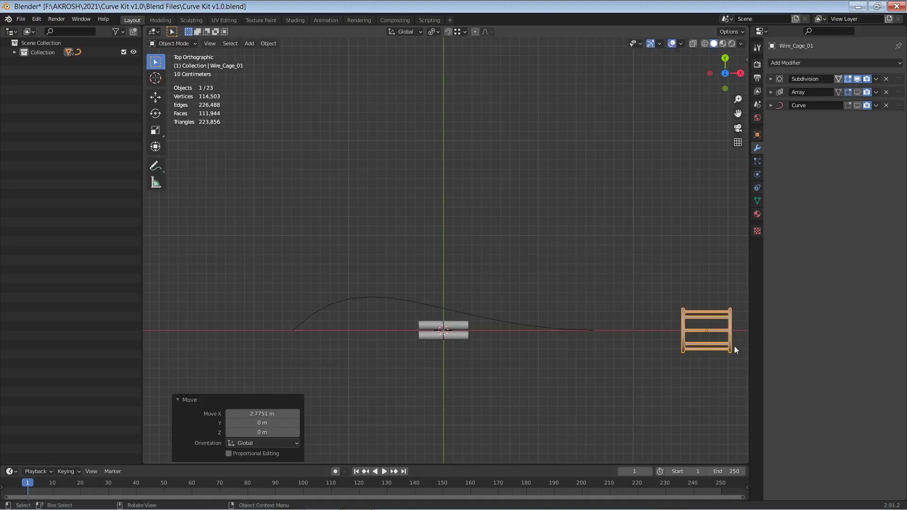
Select all four tubes in the twisted cables' mesh and scale them down to about 0.87
middle_drag(600, 363, 596, 300)
click(571, 268)
middle_drag(571, 268, 579, 302)
key(Tab)
scroll(562, 330, up, 2)
alt+click(573, 277)
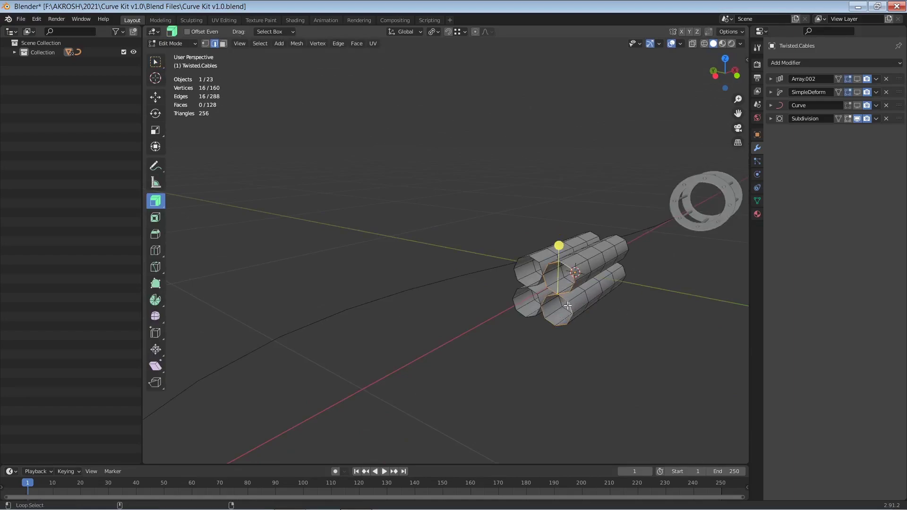
key(Tab)
key(Tab)
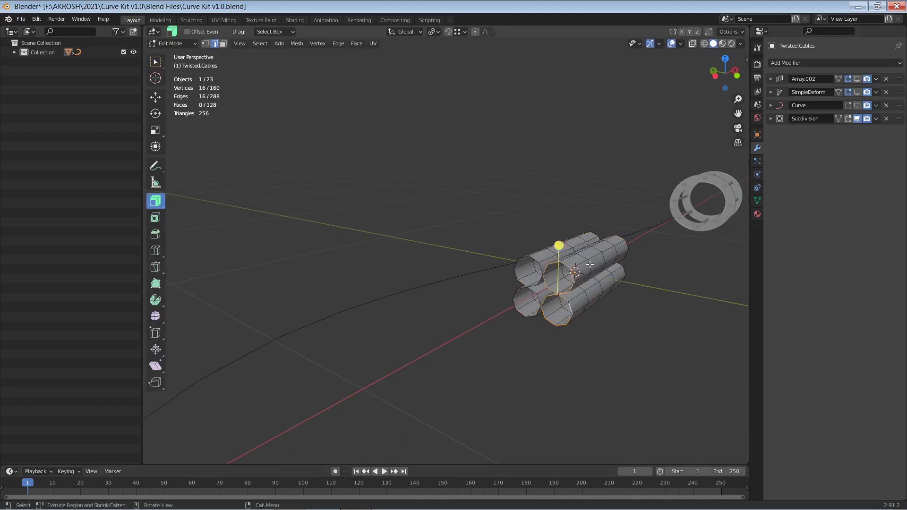
key(ctrl+l)
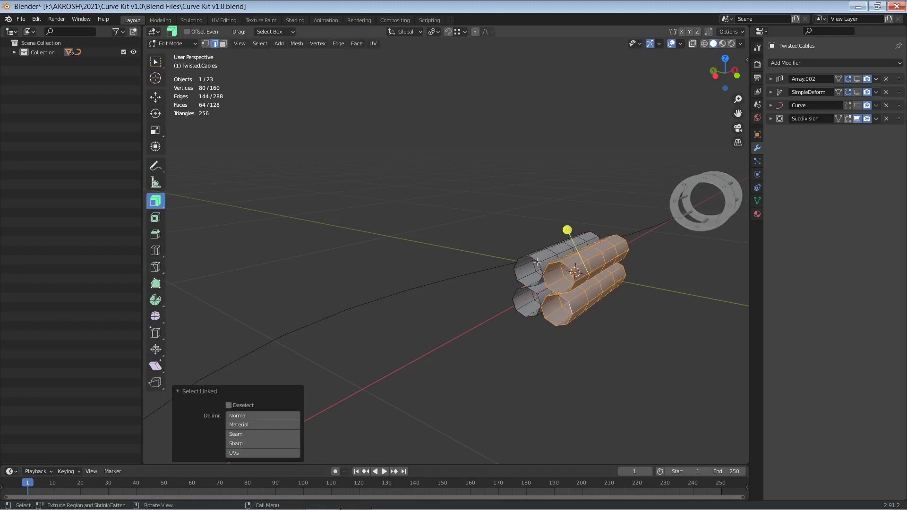
key(s)
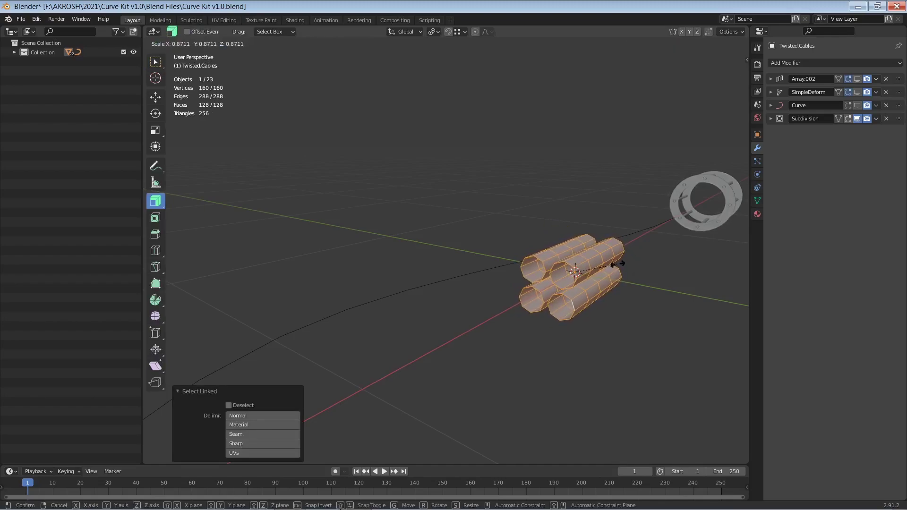
click(618, 264)
click(646, 293)
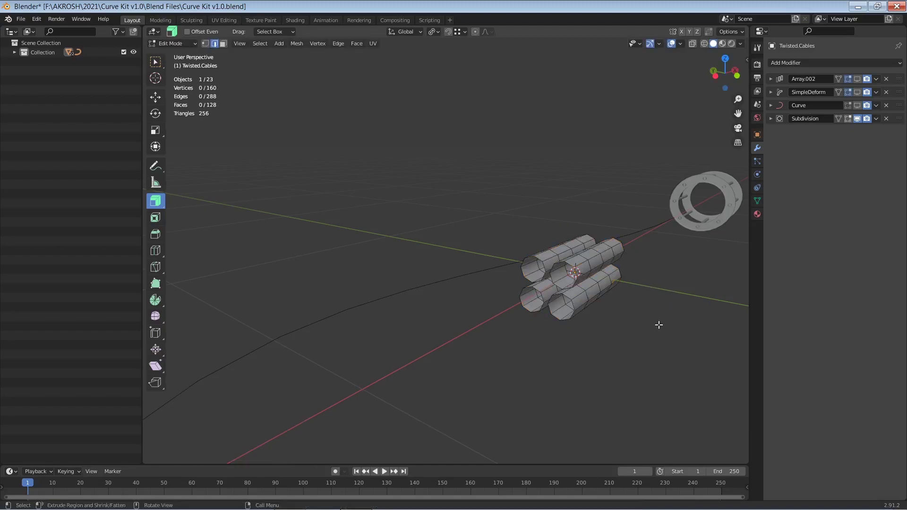
key(Tab)
Show the Array modifier of the twisted cables in the viewport
key(grave)
click(633, 283)
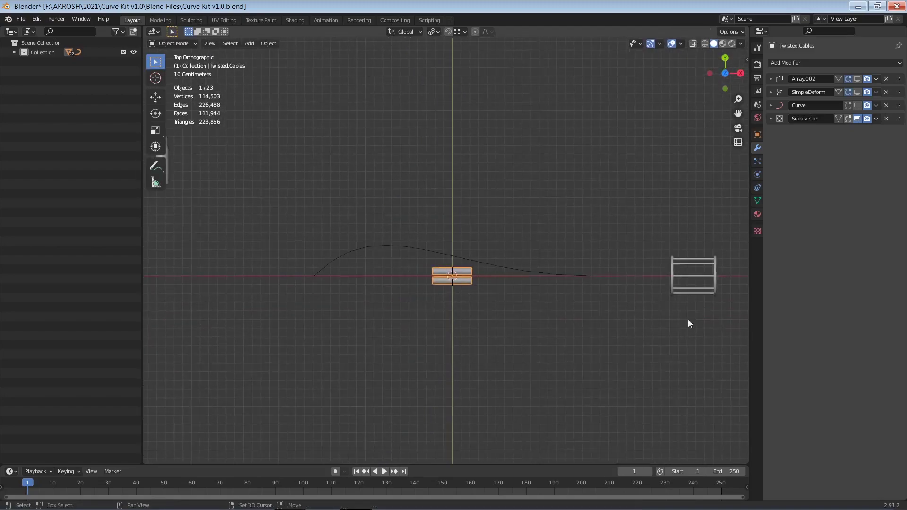
middle_drag(627, 395, 647, 327)
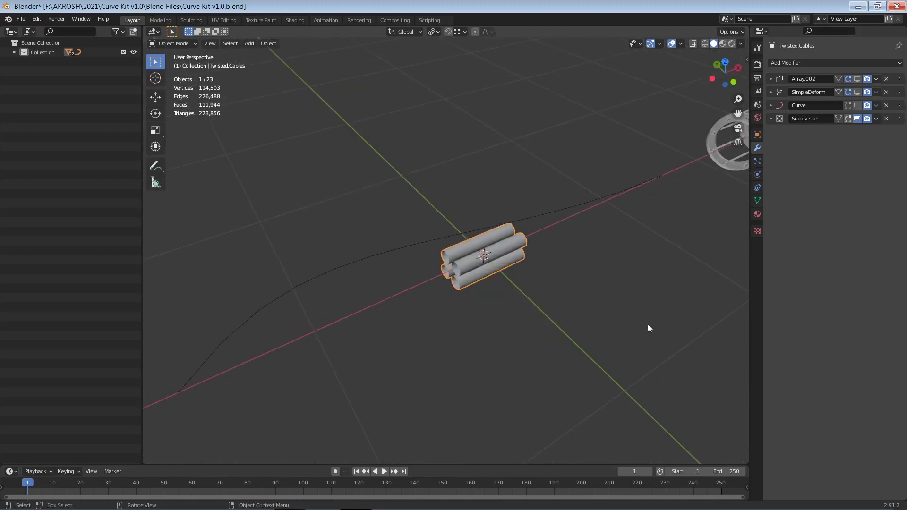
click(857, 79)
middle_drag(703, 266, 633, 321)
mouse_move(699, 327)
middle_down()
mouse_move(674, 316)
mouse_move(702, 343)
middle_up()
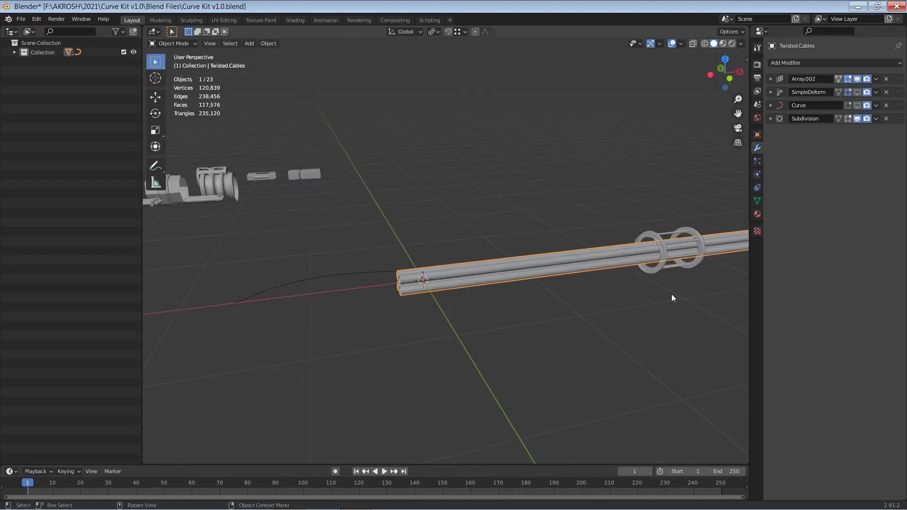
mouse_move(673, 294)
middle_down()
mouse_move(645, 316)
mouse_move(661, 298)
middle_up()
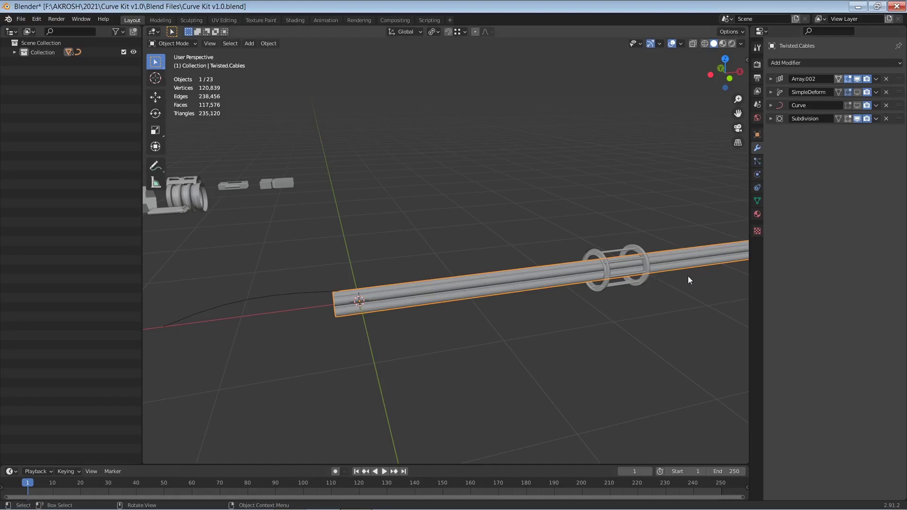
Move the cables' Curve modifier to the top of the stack, enable its viewport display and assign BezierCurve as its curve object
drag(899, 105, 900, 85)
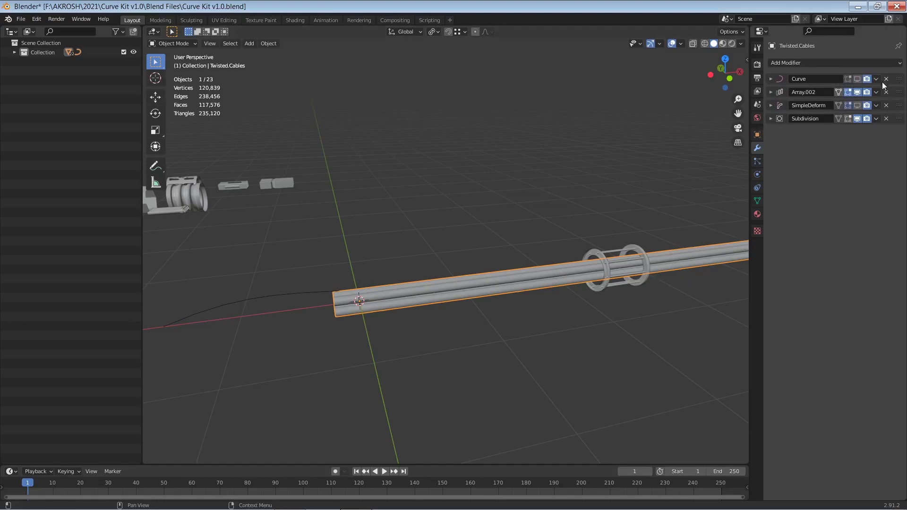
click(858, 79)
click(771, 79)
click(831, 93)
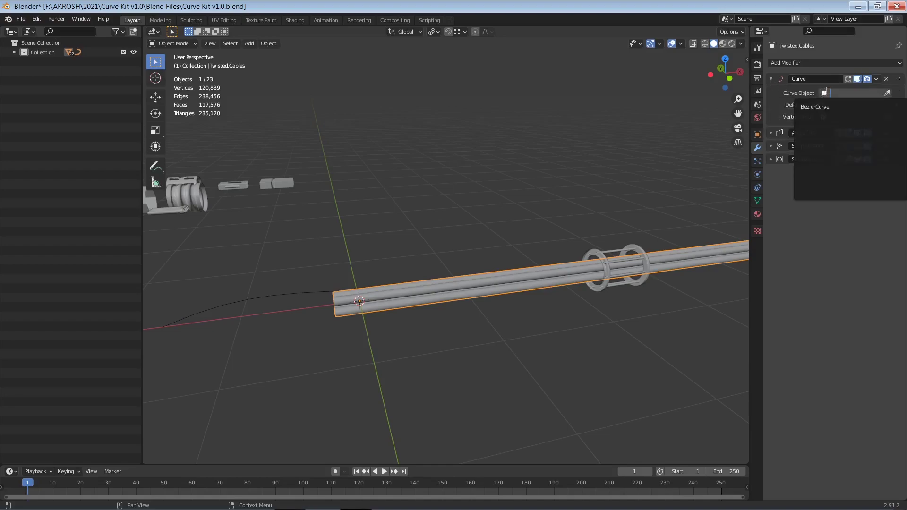
click(817, 106)
Check the deformed cable segments, and move the Curve modifier back below SimpleDeform in the stack
scroll(594, 255, down, 4)
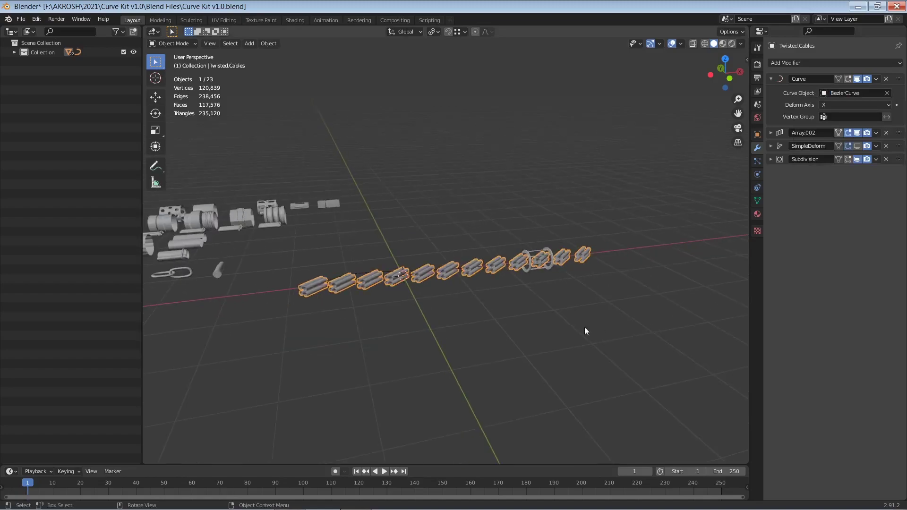
shift+middle_drag(538, 311, 489, 330)
key(KP_7)
scroll(593, 326, up, 3)
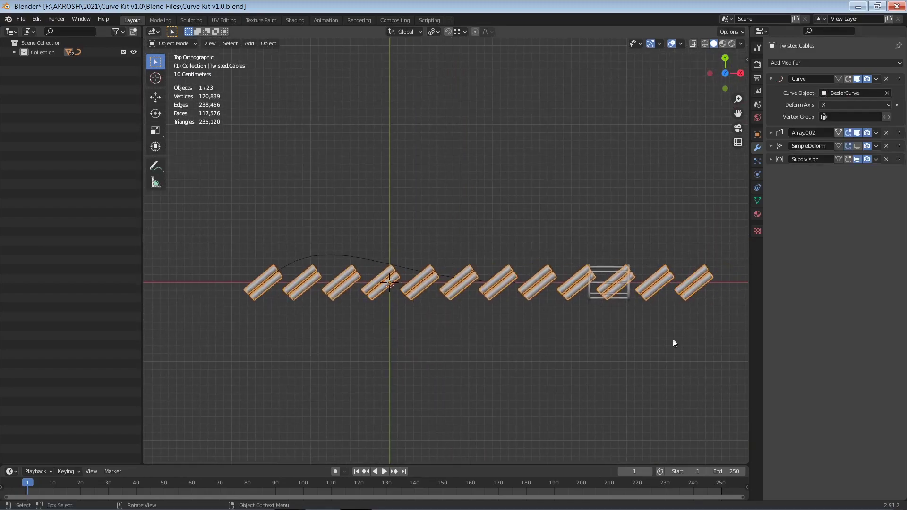
scroll(643, 333, up, 3)
scroll(707, 287, down, 4)
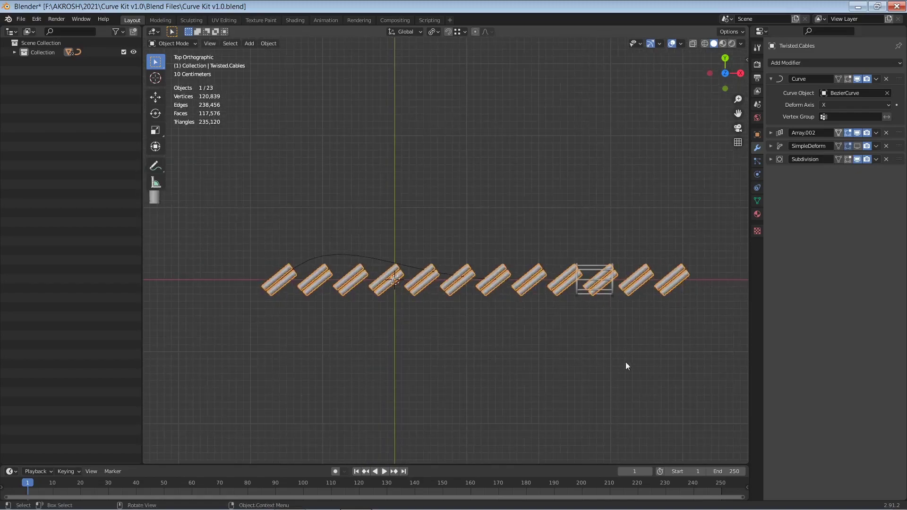
middle_drag(623, 371, 671, 296)
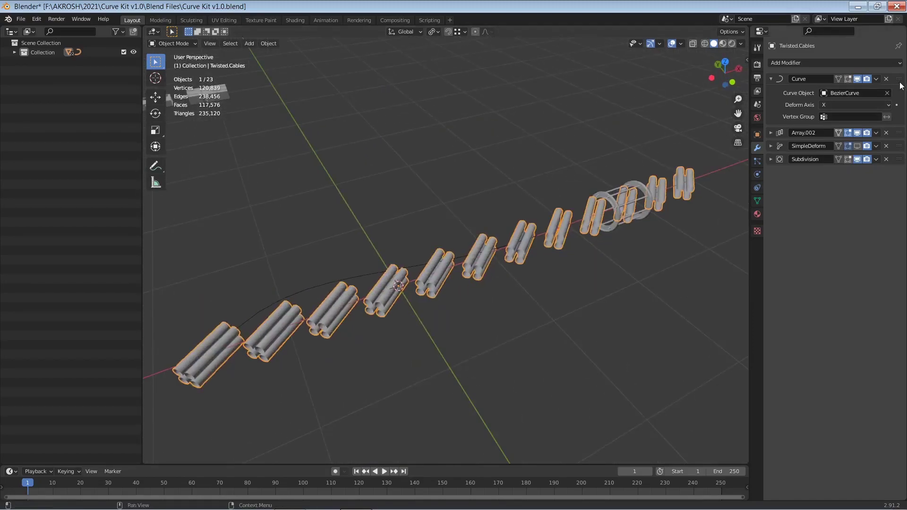
drag(900, 83, 901, 104)
middle_drag(661, 302, 653, 320)
mouse_move(635, 282)
middle_down()
mouse_move(575, 318)
mouse_move(611, 363)
mouse_move(549, 316)
mouse_move(617, 339)
mouse_move(695, 317)
mouse_move(624, 293)
middle_up()
Turn on Merge in the cables' Array modifier
click(771, 79)
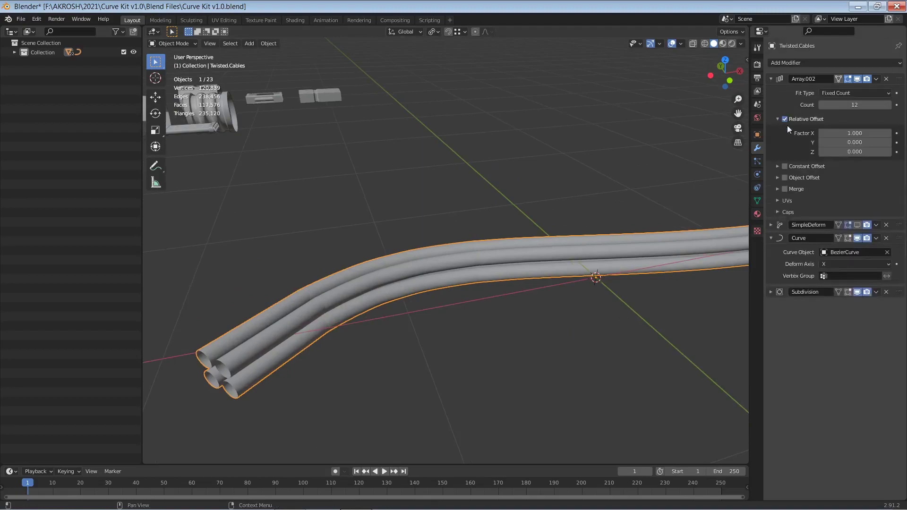
middle_drag(654, 324, 492, 242)
middle_drag(699, 312, 654, 307)
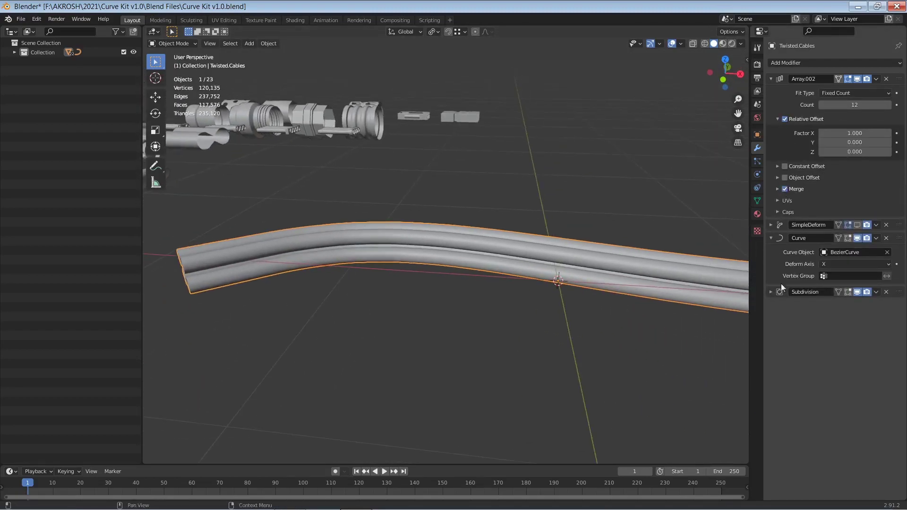
click(770, 79)
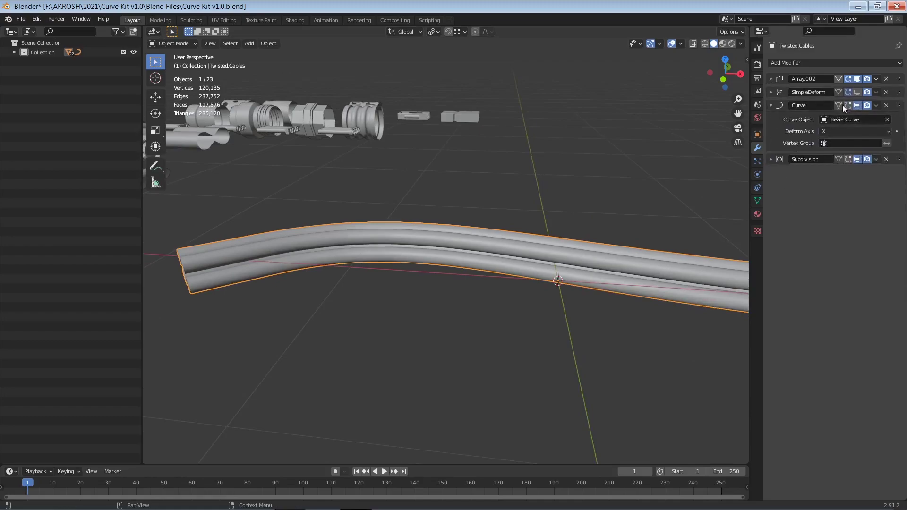
Expand the cables' SimpleDeform twist modifier and enable its viewport display
click(770, 93)
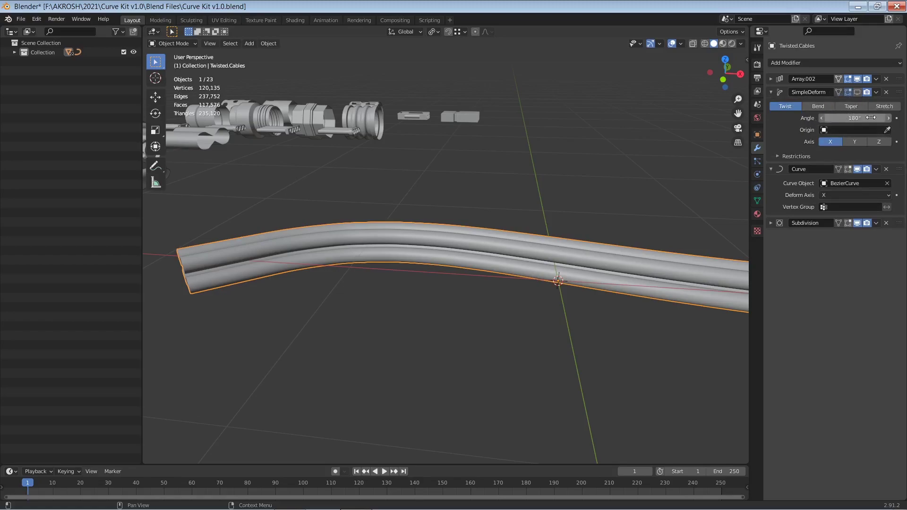
middle_drag(722, 264, 525, 337)
mouse_move(590, 350)
middle_down()
mouse_move(594, 277)
mouse_move(654, 289)
mouse_move(611, 256)
mouse_move(670, 293)
mouse_move(623, 308)
middle_up()
click(857, 92)
middle_drag(685, 378, 433, 256)
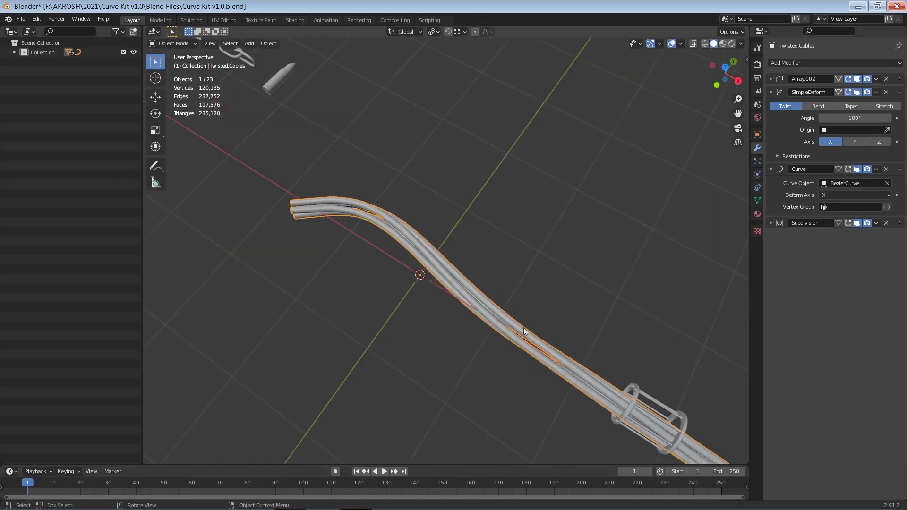
middle_drag(539, 341, 602, 384)
Select Wire_Cage_01 and snap it to the 3D cursor around the cables
key(grave)
click(596, 255)
click(636, 239)
scroll(662, 316, up, 3)
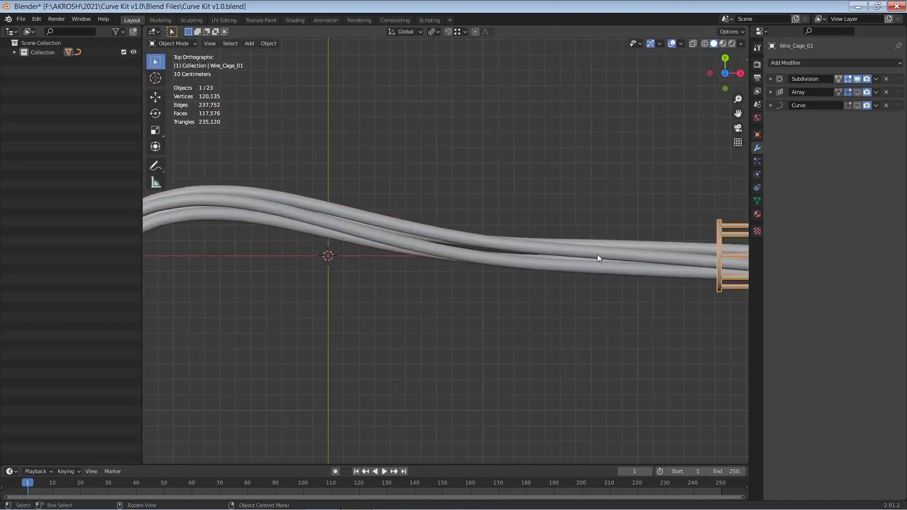
key(shift+s)
click(586, 176)
middle_drag(568, 354, 679, 284)
scroll(666, 264, up, 3)
shift+middle_drag(652, 244, 583, 334)
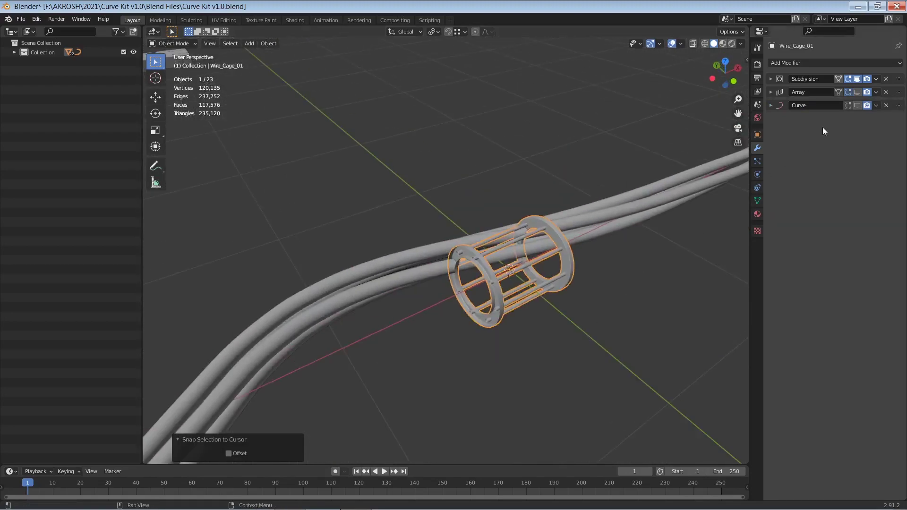
Expand the wire cage's Array modifier and enable its viewport display
click(780, 93)
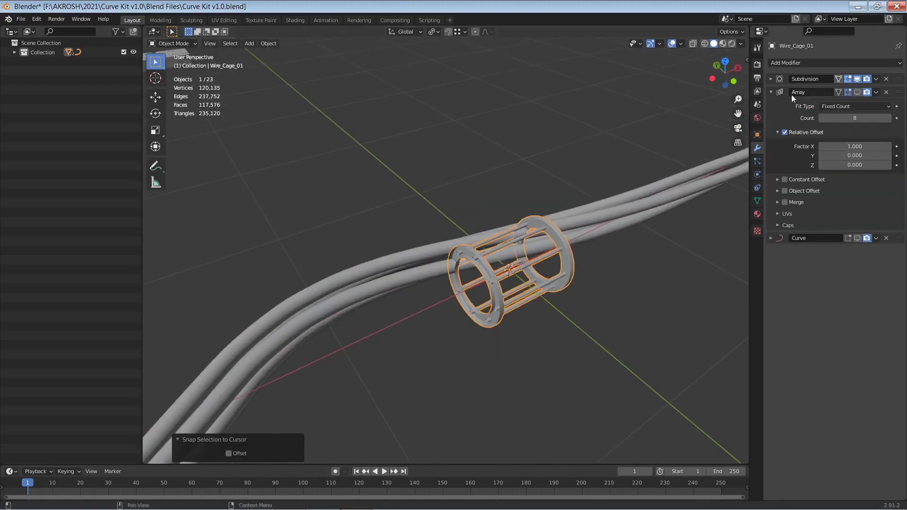
click(857, 92)
scroll(685, 302, down, 5)
key(grave)
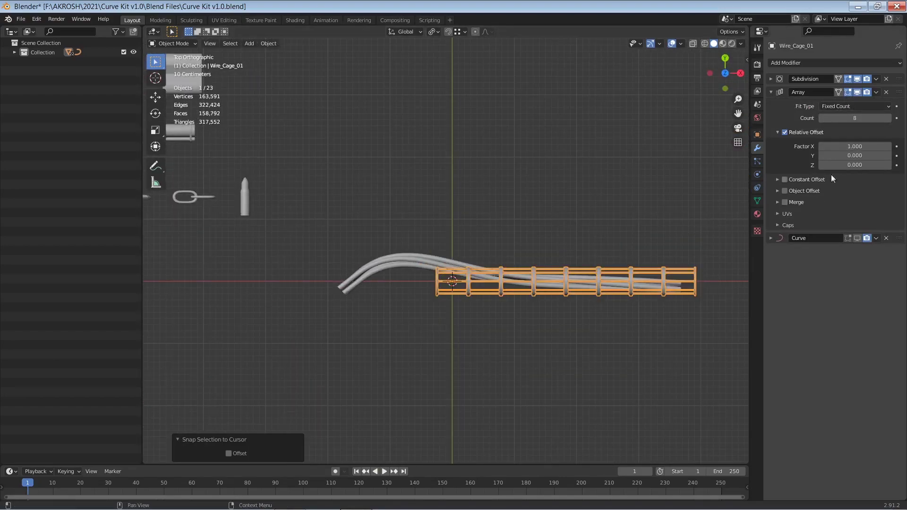
Assign BezierCurve as the curve object of the wire cage's Curve modifier and show the modifier in the viewport
click(779, 240)
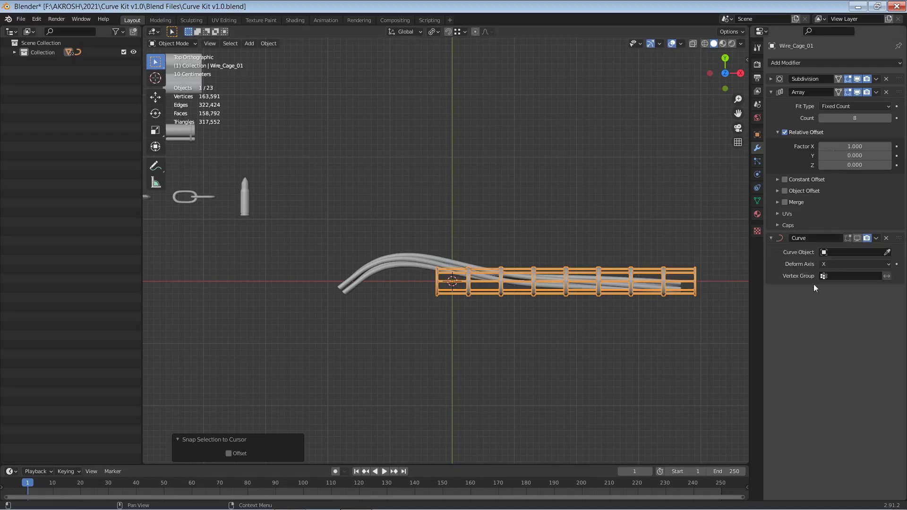
click(825, 254)
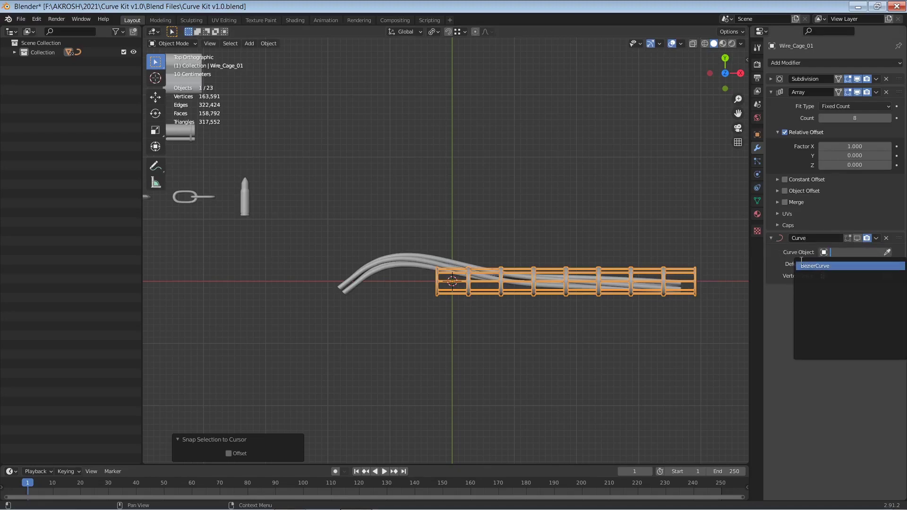
key(Return)
key(Tab)
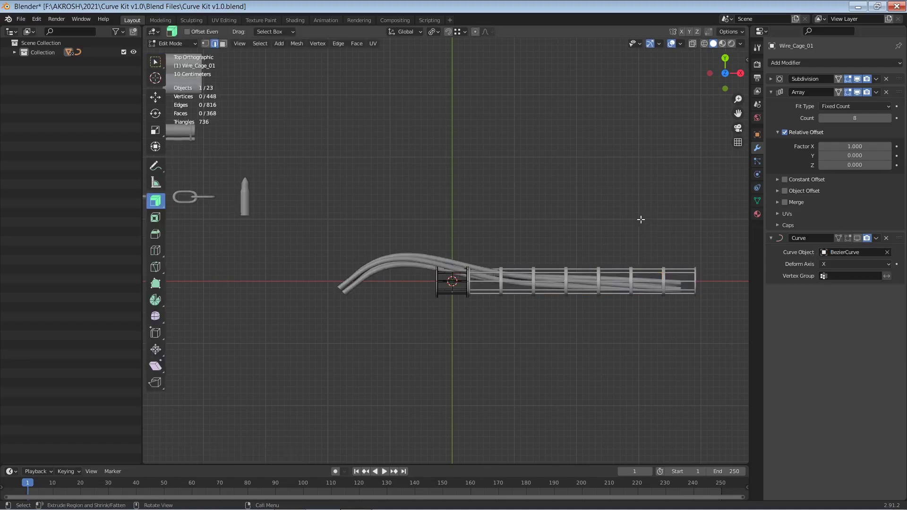
key(Tab)
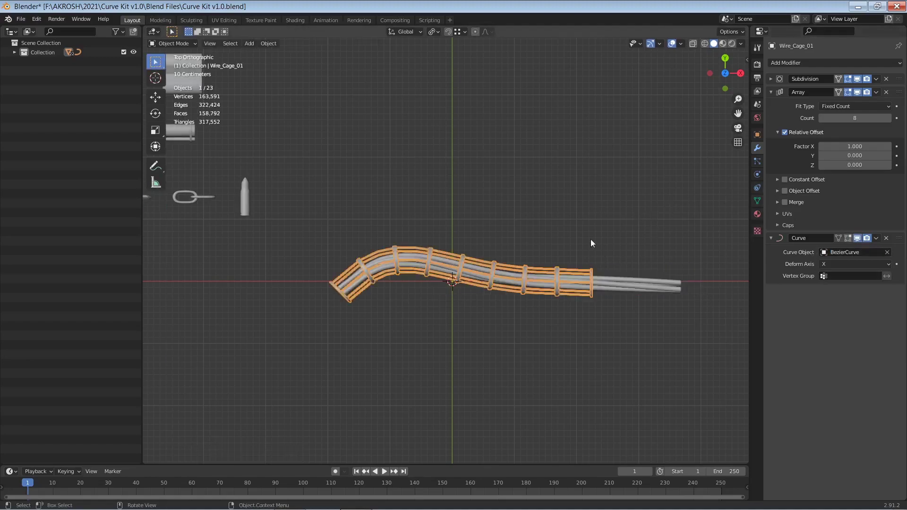
Set the wire cage's Array count to 10 and deselect the cage
middle_drag(632, 326, 663, 306)
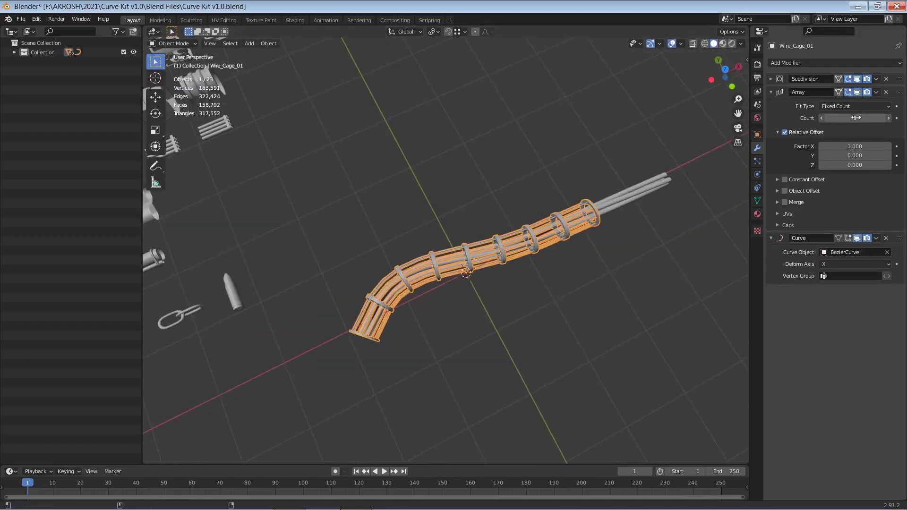
mouse_move(857, 118)
mouse_down()
mouse_move(866, 118)
mouse_move(857, 118)
mouse_up()
click(633, 273)
Examine the wire cage and the twisted cables inside it along the curve, up close and from above
scroll(630, 319, up, 3)
middle_drag(630, 319, 636, 232)
middle_drag(632, 300, 519, 303)
middle_drag(599, 293, 700, 345)
key(KP_7)
shift+middle_drag(615, 315, 514, 259)
scroll(614, 289, up, 1)
shift+middle_drag(722, 286, 627, 276)
scroll(628, 276, up, 2)
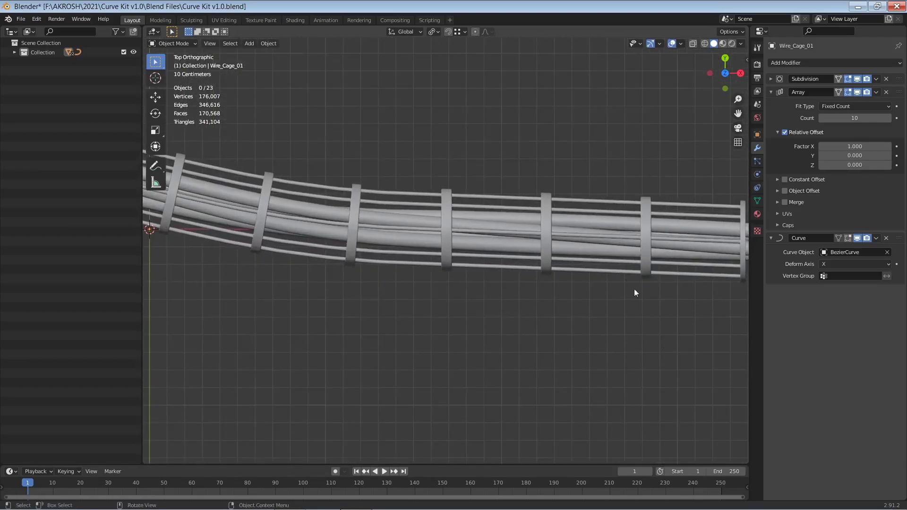
Look over the rows of ready-made parts in the curve kit, from above and in perspective
middle_drag(601, 317, 632, 394)
middle_drag(625, 303, 630, 360)
ctrl+middle_drag(630, 360, 605, 311)
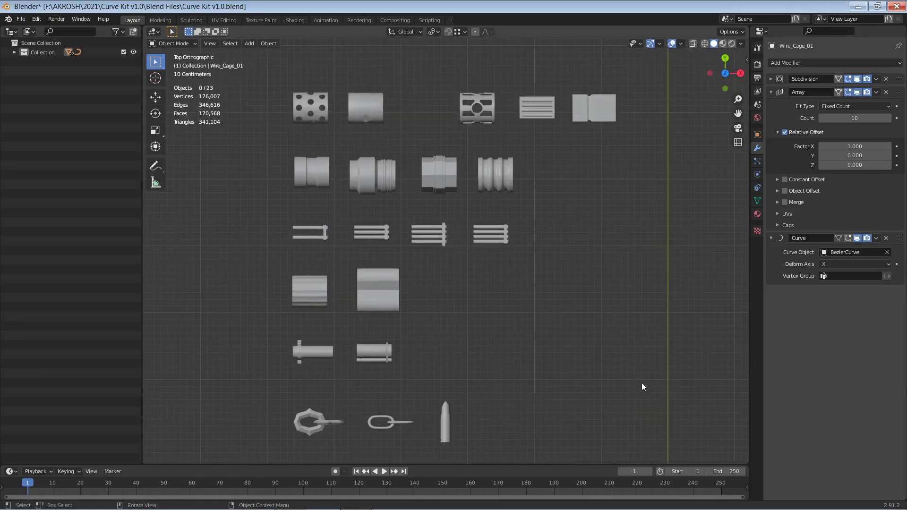
shift+middle_drag(636, 364, 629, 337)
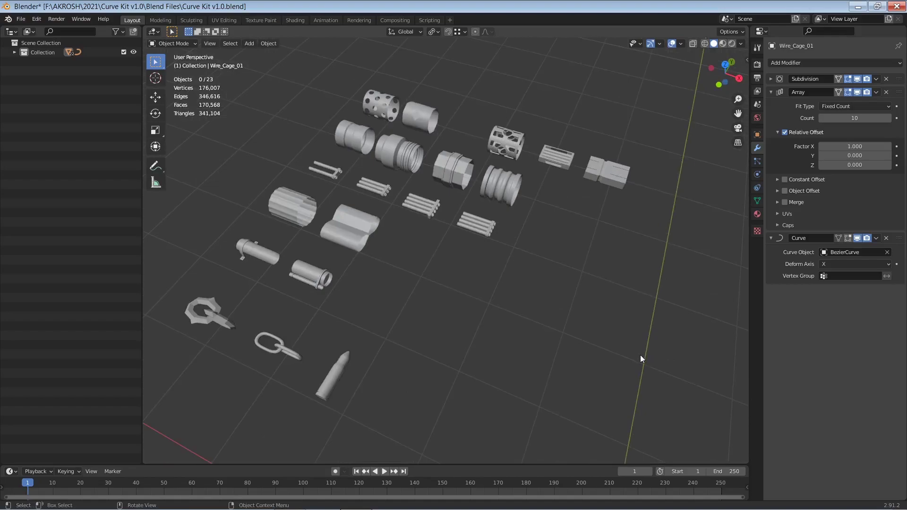
middle_drag(650, 370, 620, 297)
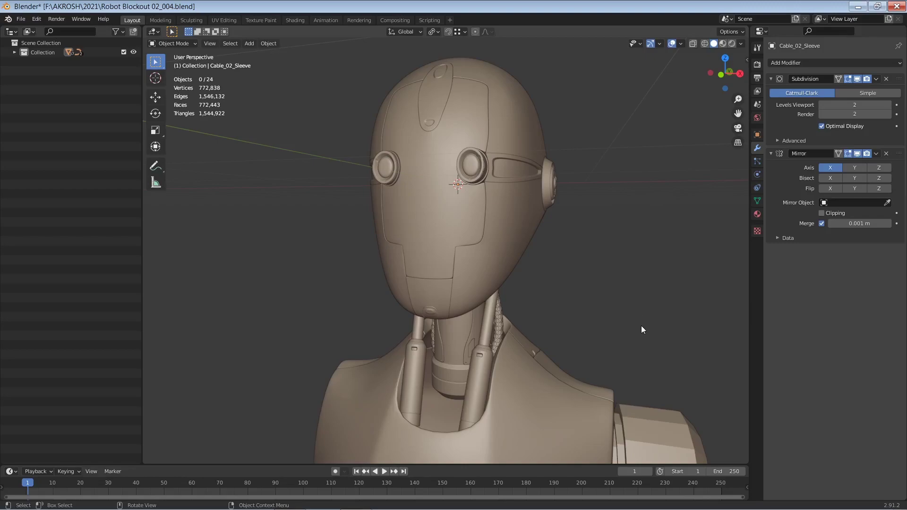
Inspect the robot head's neck cables in Robot Blockout 02_004.blend and select the braided cable sleeve
middle_drag(642, 326, 662, 337)
scroll(661, 338, up, 4)
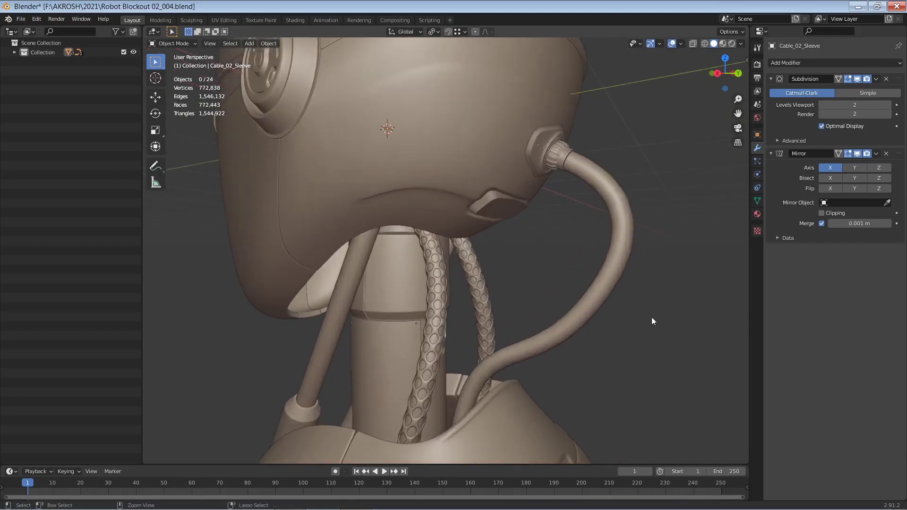
click(494, 302)
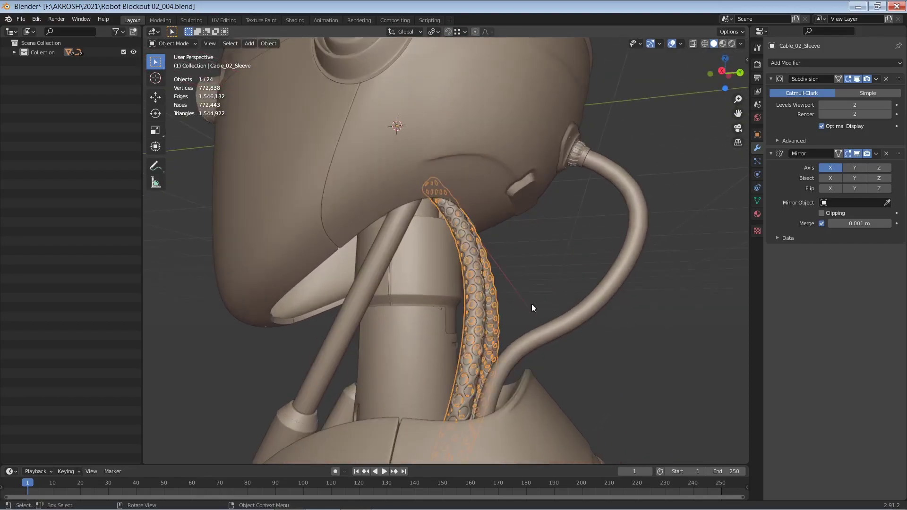
Deselect the braided cable sleeve, select the smooth curved cable behind the head, and examine the neck cables up close and from around the head
middle_drag(617, 334, 582, 341)
click(574, 332)
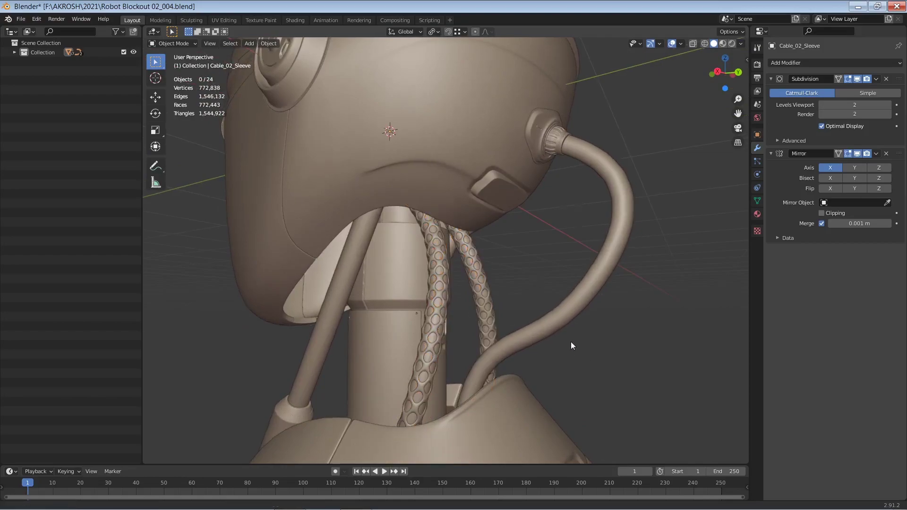
scroll(571, 341, up, 3)
click(686, 253)
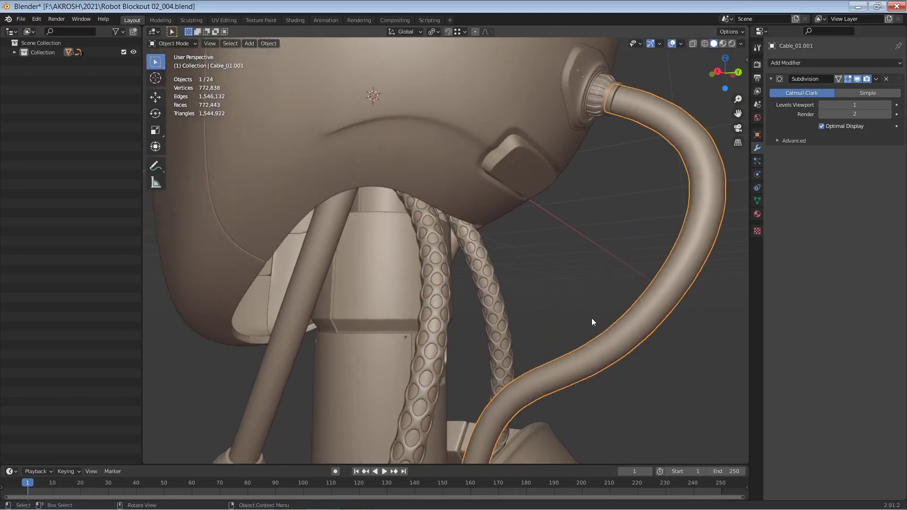
middle_drag(593, 318, 677, 296)
click(517, 301)
click(627, 274)
middle_drag(628, 274, 589, 326)
click(573, 265)
middle_drag(599, 278, 660, 369)
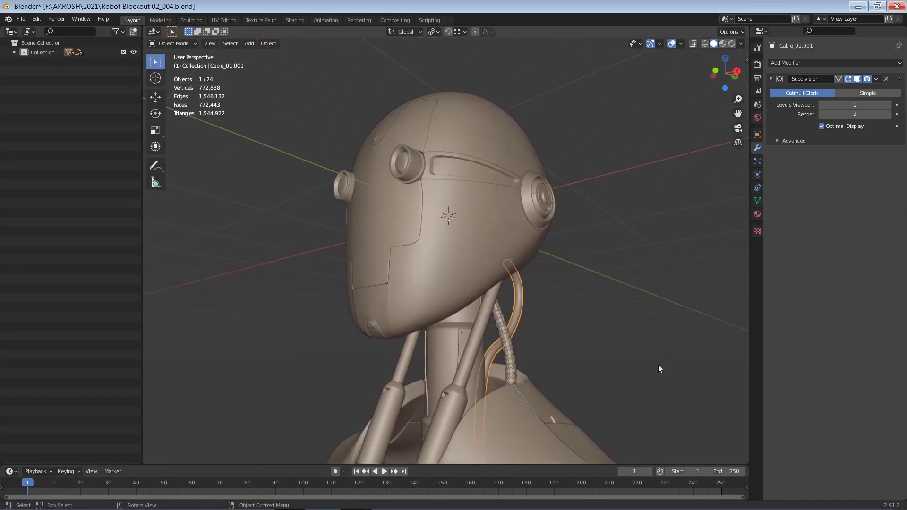
Deselect the smooth cable and look over the robot's head, neck and shoulders from the front three-quarter side
click(630, 336)
middle_drag(630, 335, 632, 324)
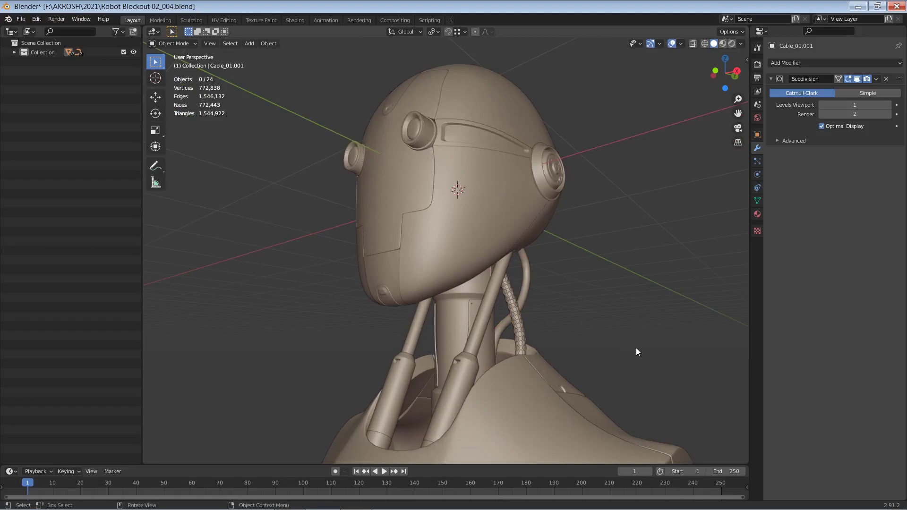
middle_drag(633, 336, 642, 347)
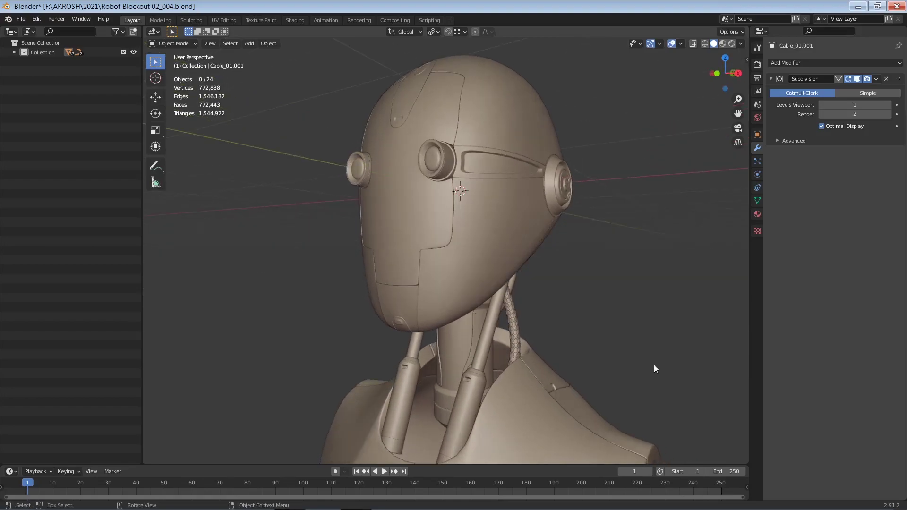
shift+middle_drag(655, 391, 657, 367)
shift+middle_drag(644, 328, 648, 349)
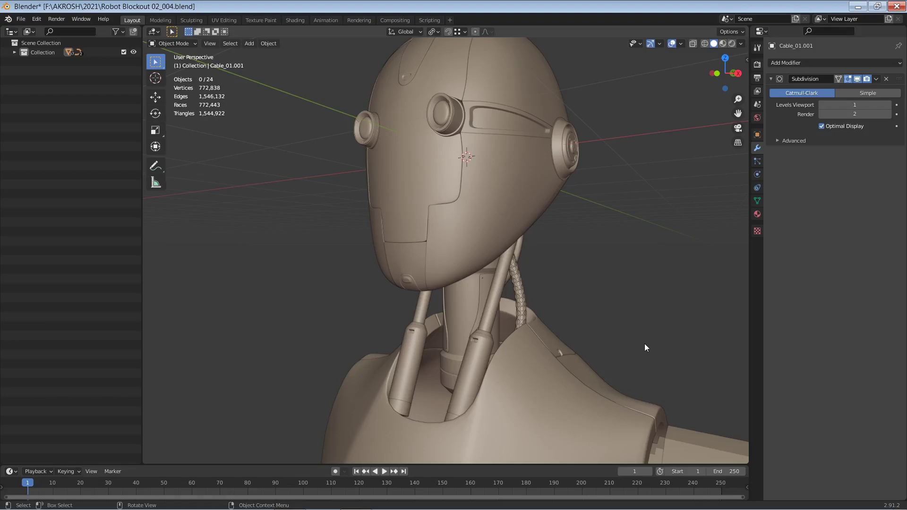
middle_drag(644, 338, 623, 312)
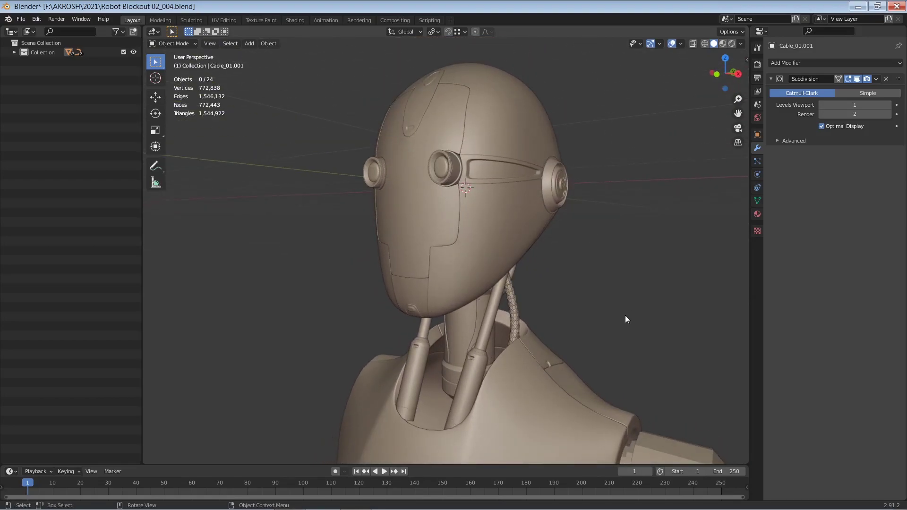